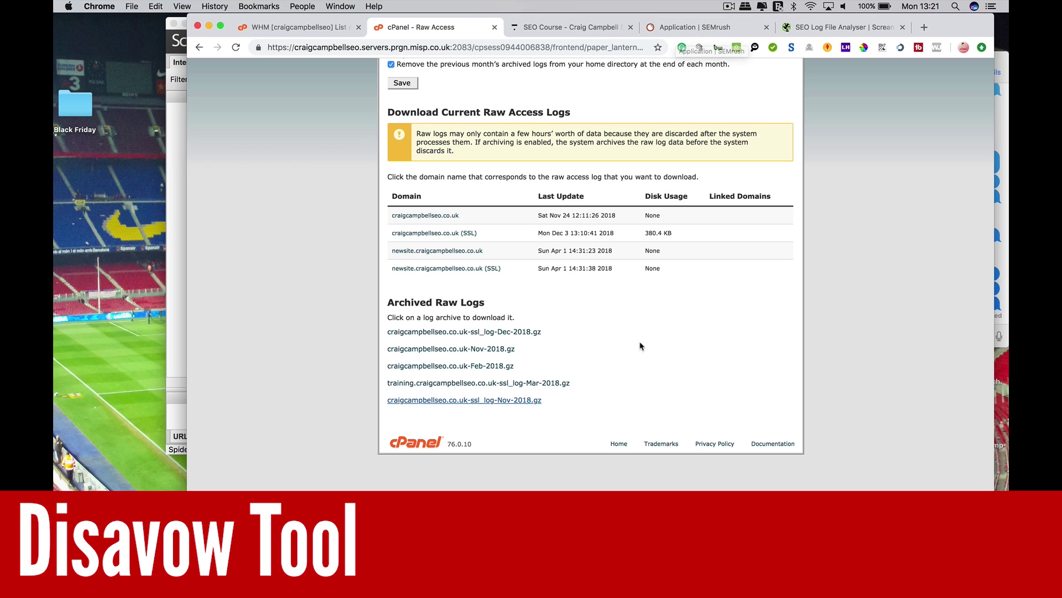
Highlight the Raw Access page text in cPanel.
left_click_drag(640, 343, 581, 4)
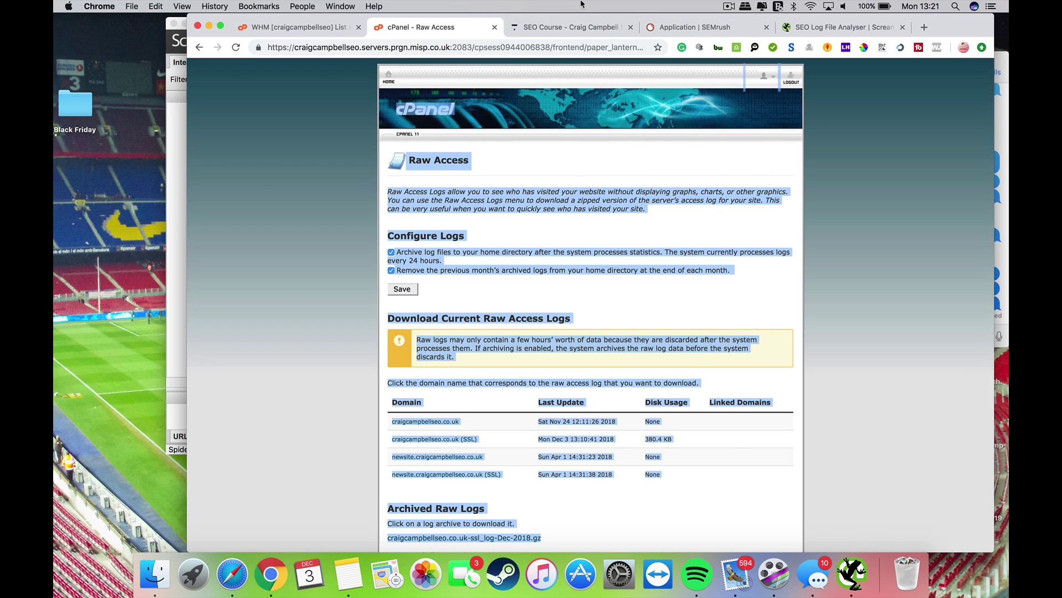
Return to the cPanel home and open Raw Access from the Metrics section.
left_click(388, 78)
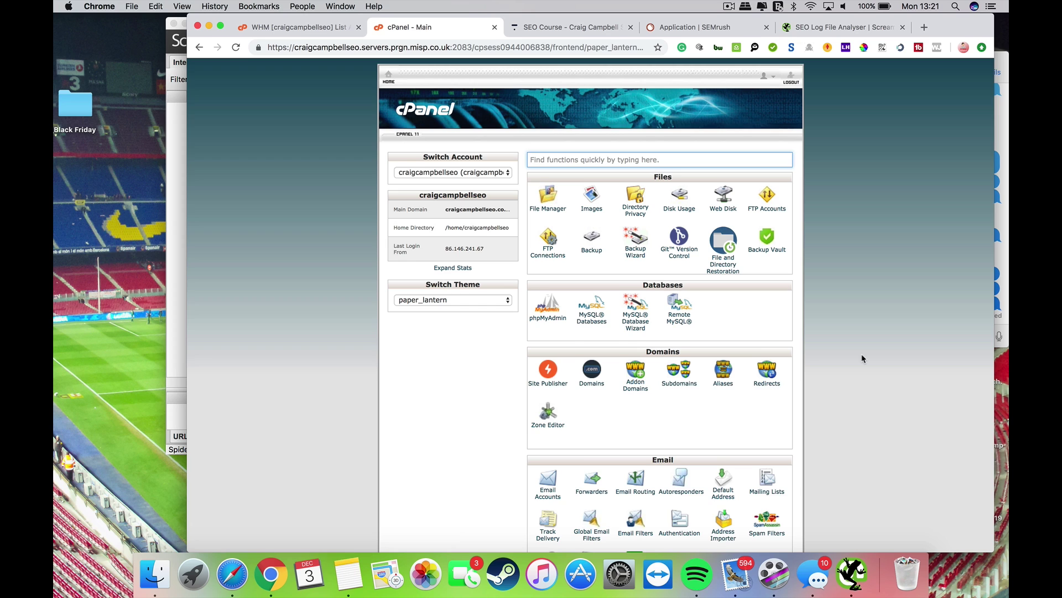
scroll(861, 354, "down", 4)
scroll(861, 358, "down", 3)
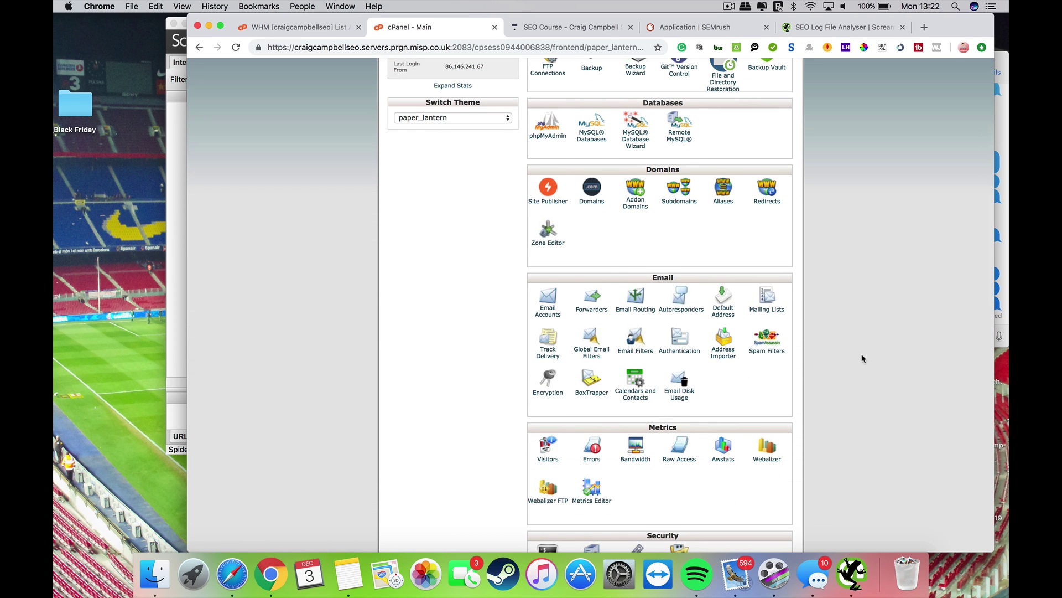
scroll(862, 355, "down", 8)
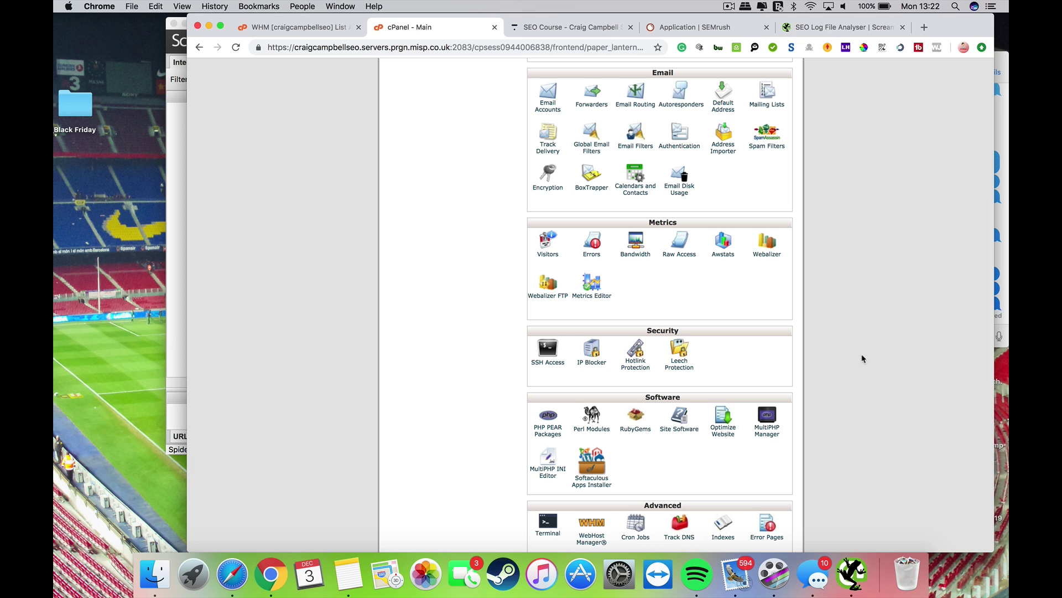
left_click(676, 257)
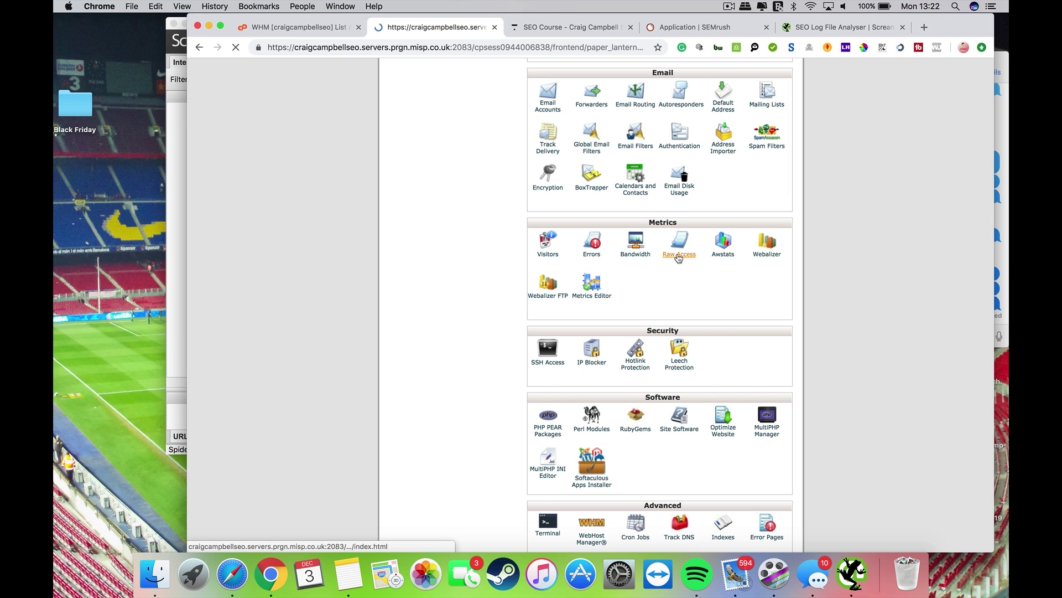
Scroll to the archived logs and highlight the SSL log's update date and size.
scroll(678, 259, "down", 5)
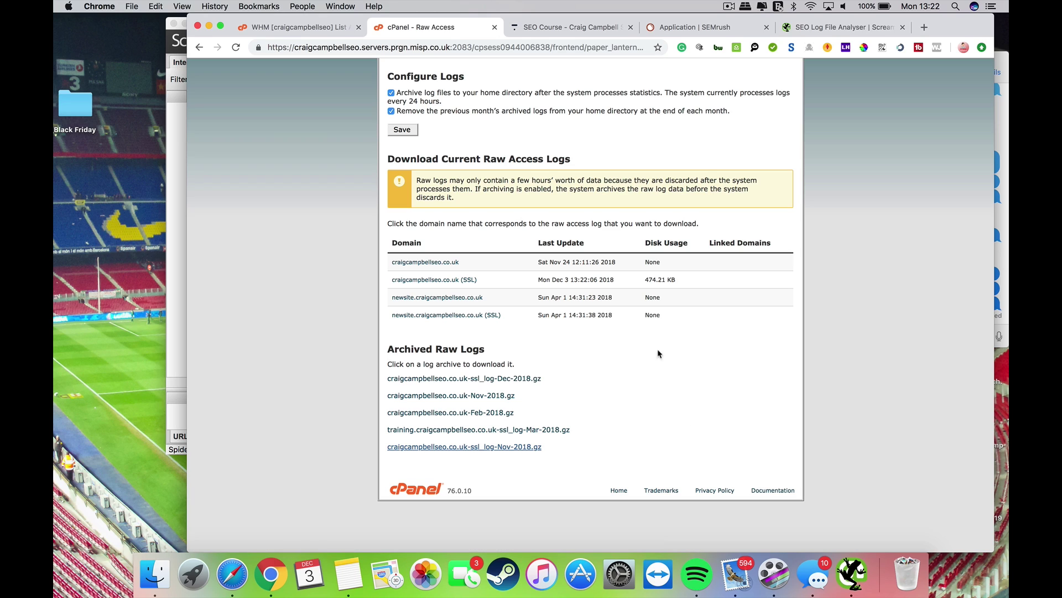
left_click_drag(674, 286, 404, 272)
left_click(712, 352)
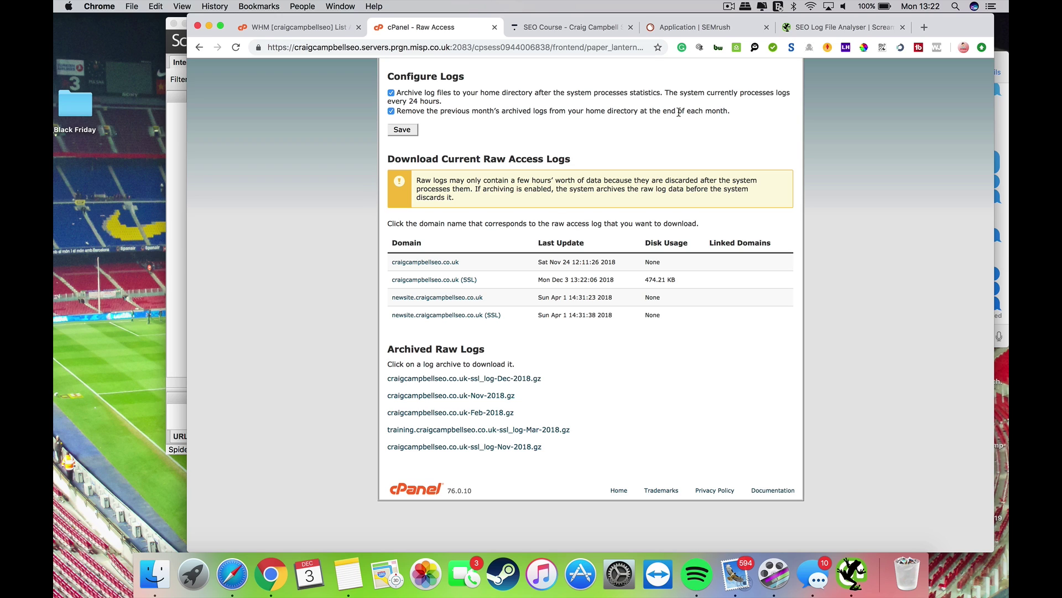
Review the Screaming Frog Log File Analyser pricing table comparing Free and Paid versions.
left_click(830, 27)
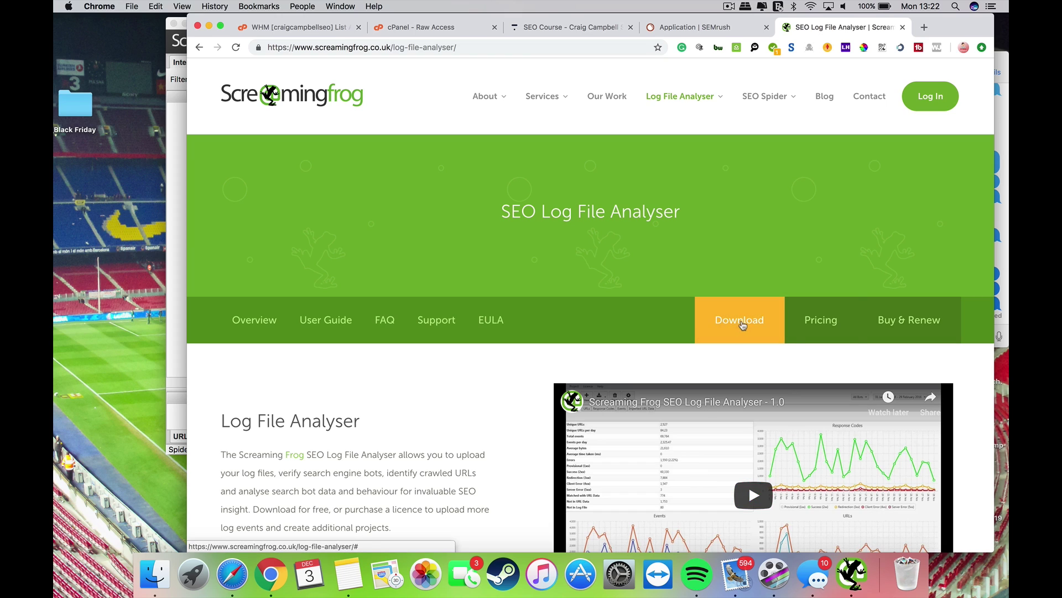
left_click(814, 329)
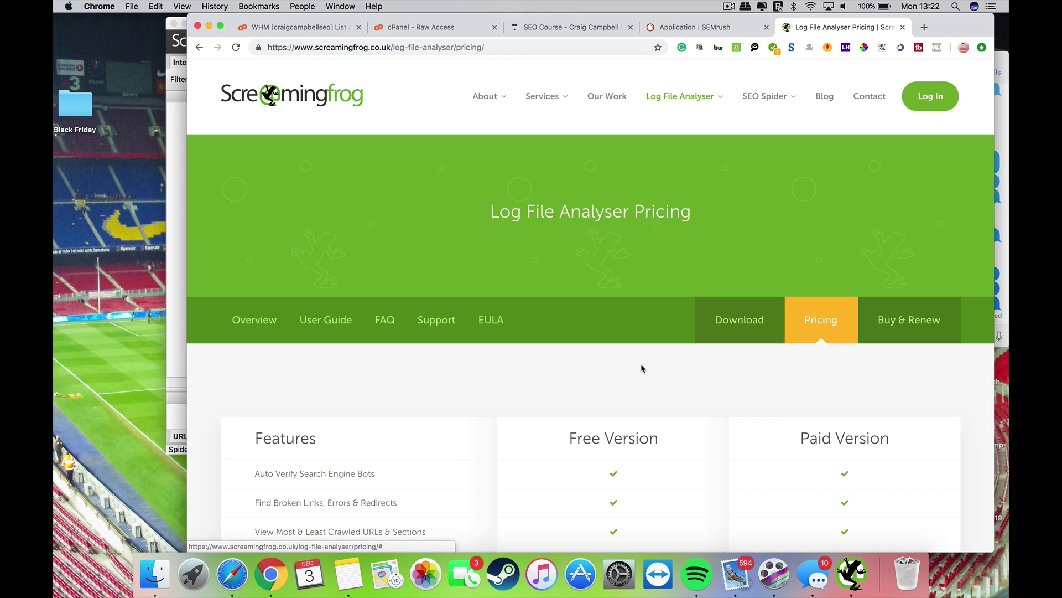
scroll(642, 369, "down", 6)
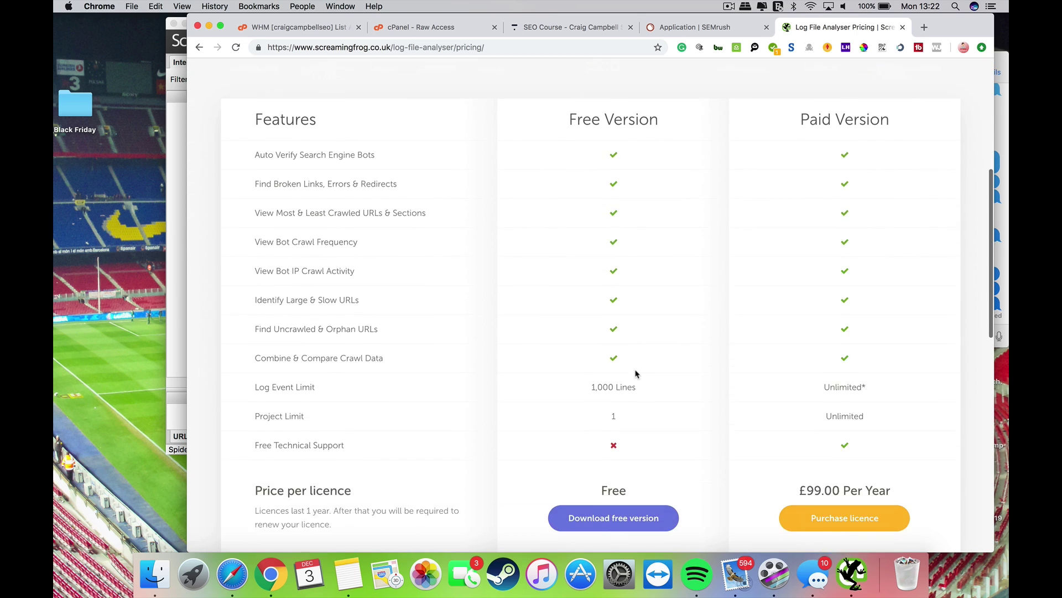
scroll(636, 374, "down", 3)
scroll(742, 451, "up", 1)
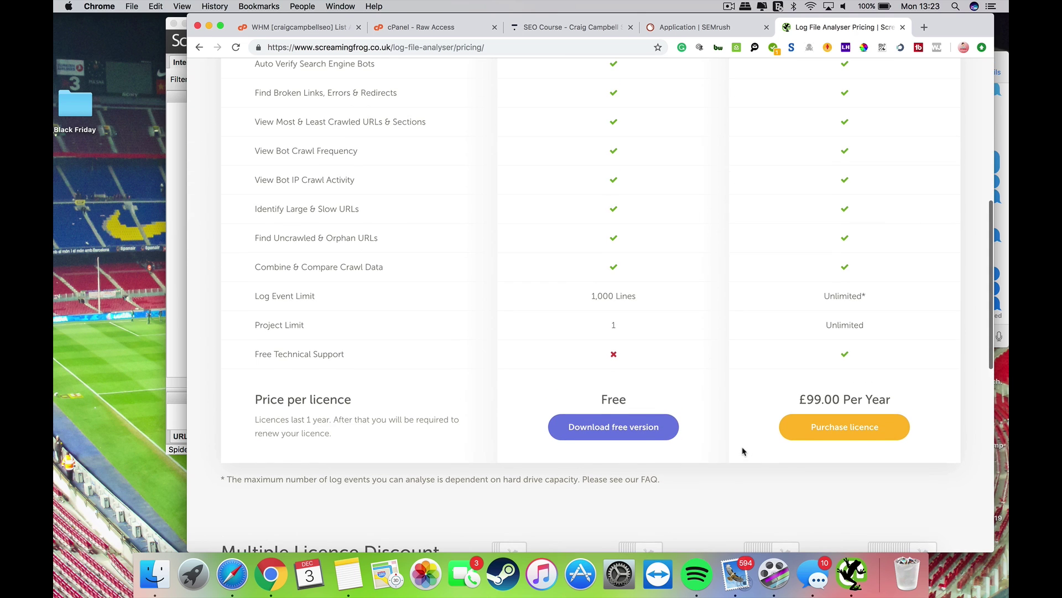
scroll(742, 451, "up", 8)
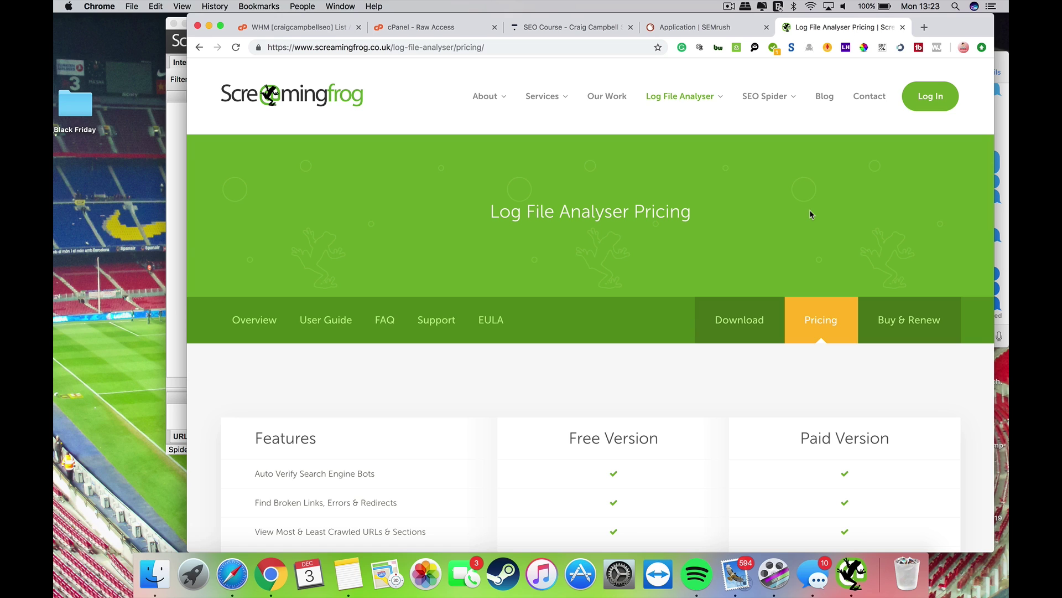
mouse_move(542, 96)
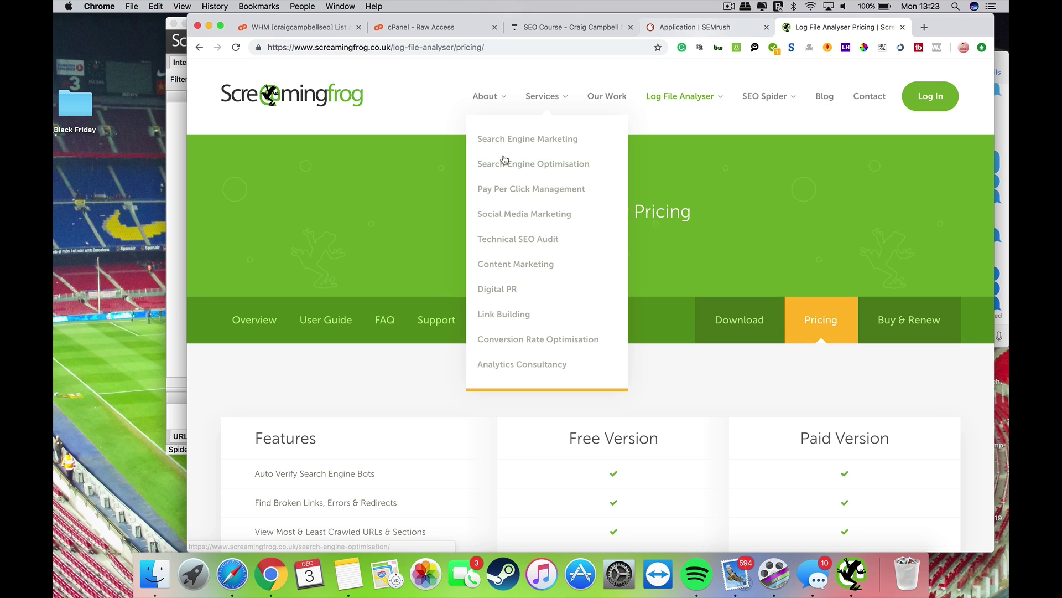
mouse_move(686, 96)
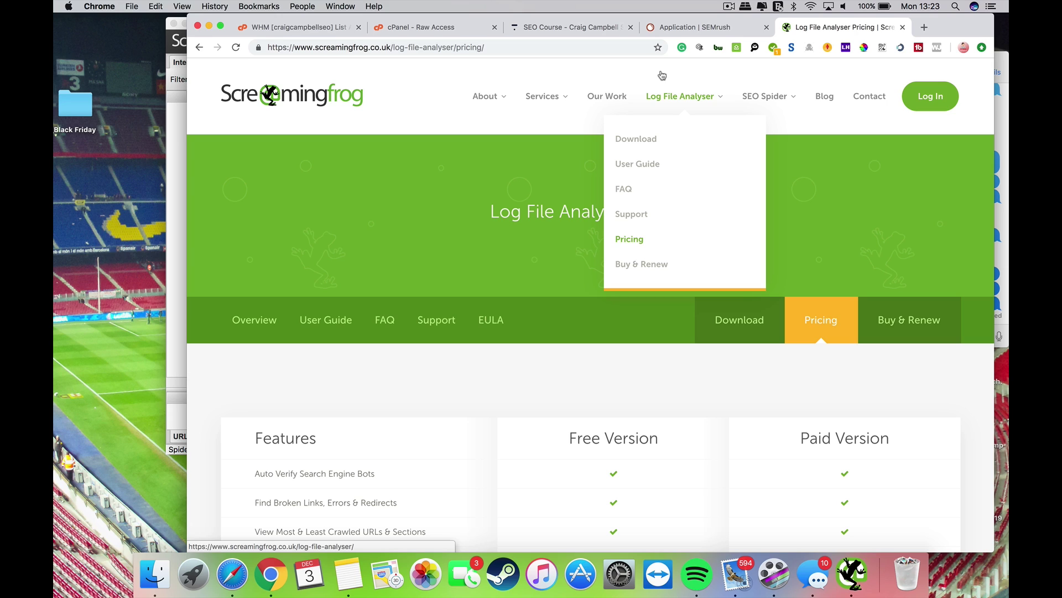
Start a log file upload from the SEMrush Log File Analyzer.
left_click(685, 29)
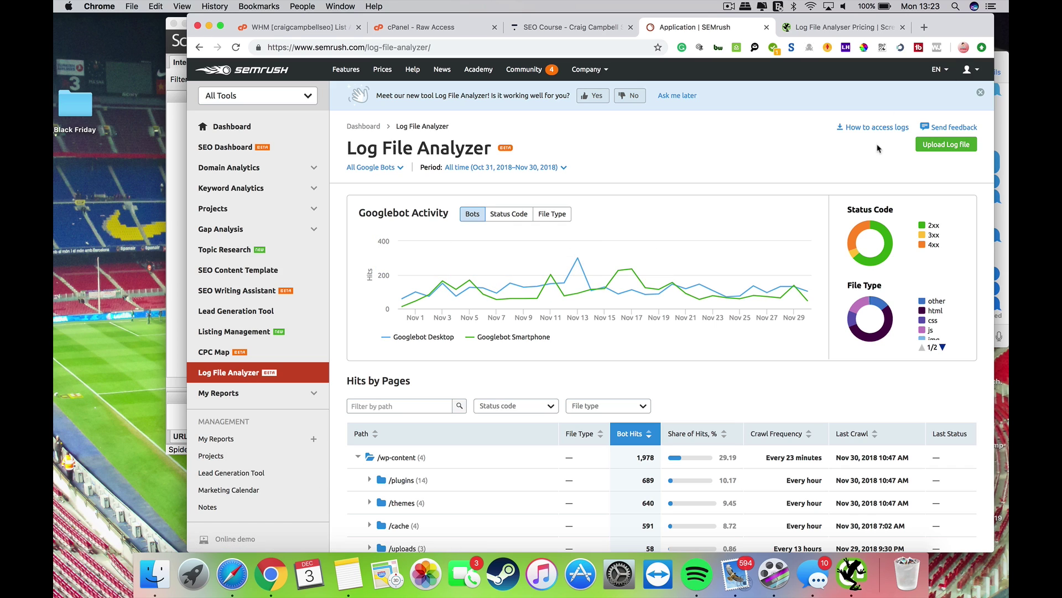
left_click(947, 144)
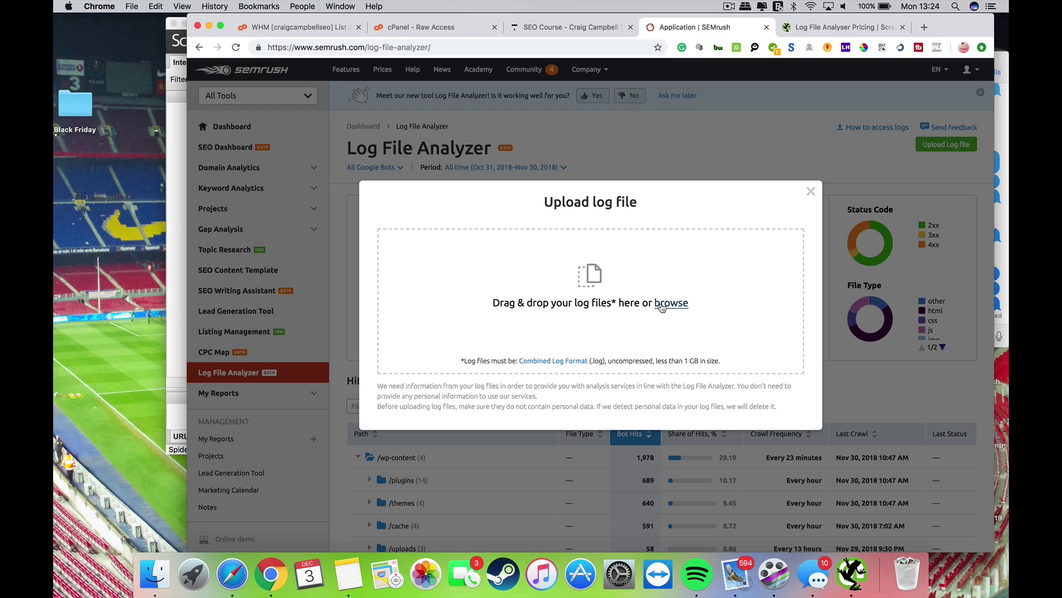
Glance at the cPanel raw logs and Screaming Frog pricing, then return to SEMrush's upload dialog.
left_click(421, 28)
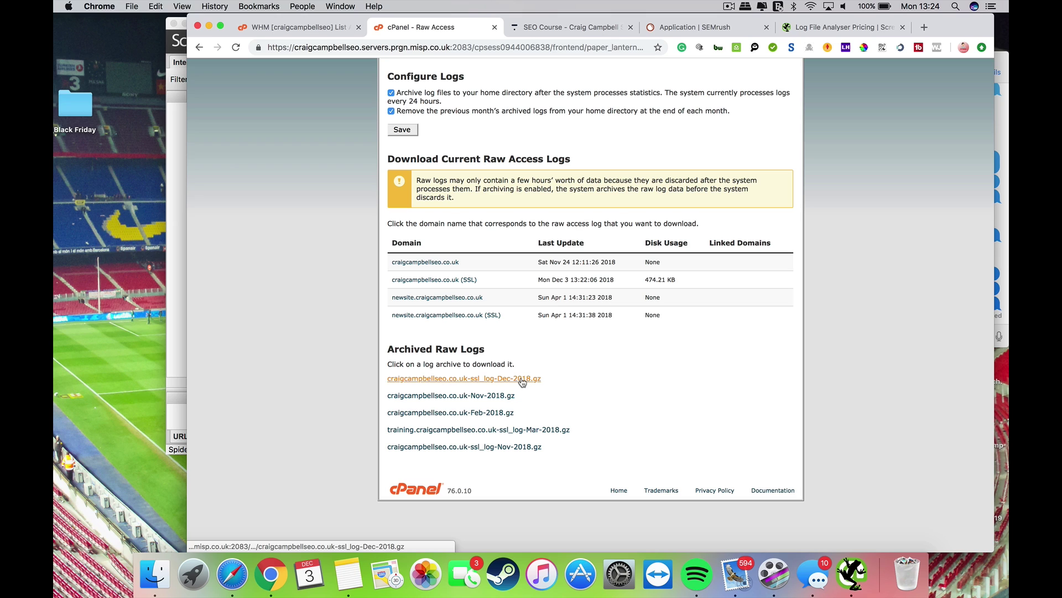
left_click(846, 28)
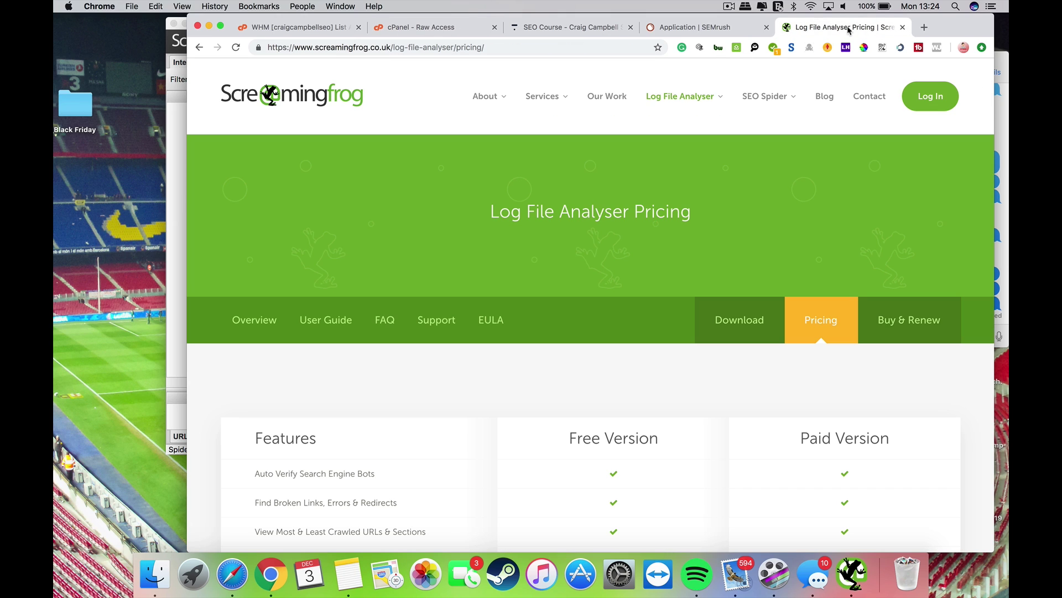
left_click(697, 27)
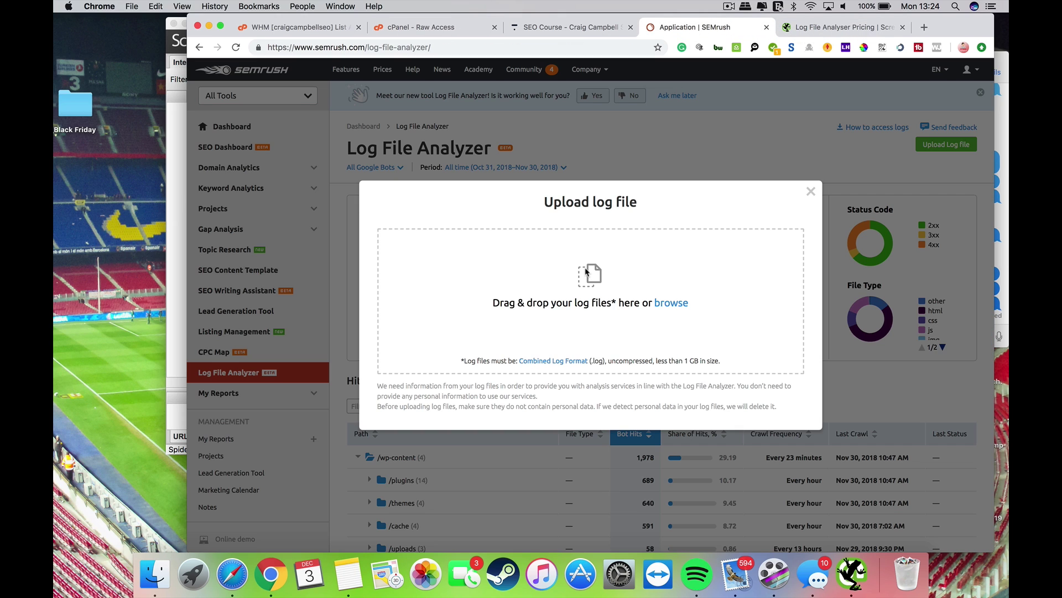
Browse to the November 2018 SSL log, cancel the selection, and close the upload dialog.
left_click(671, 303)
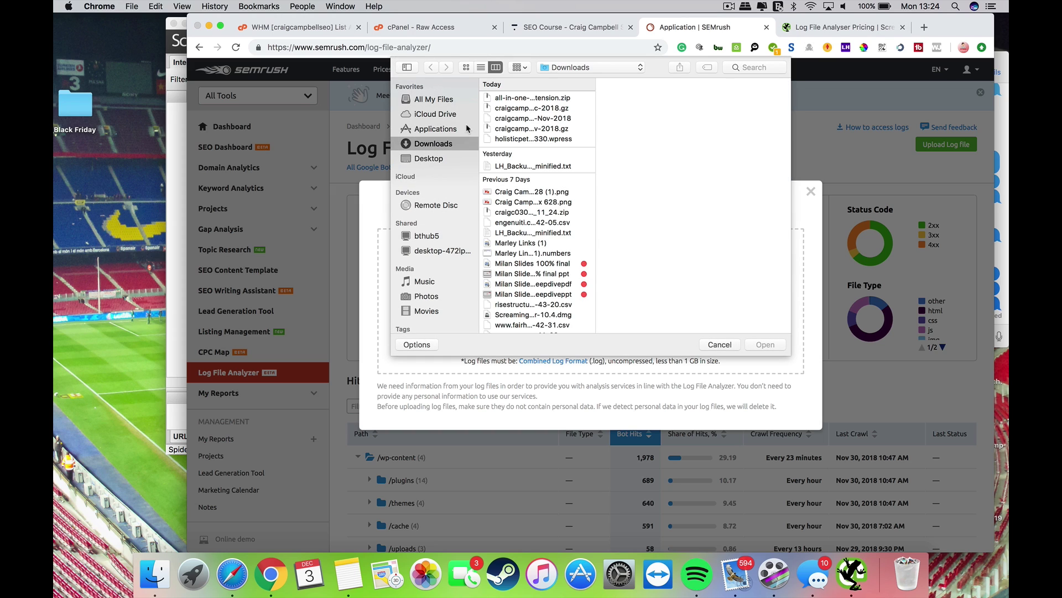
left_click(553, 120)
left_click(729, 345)
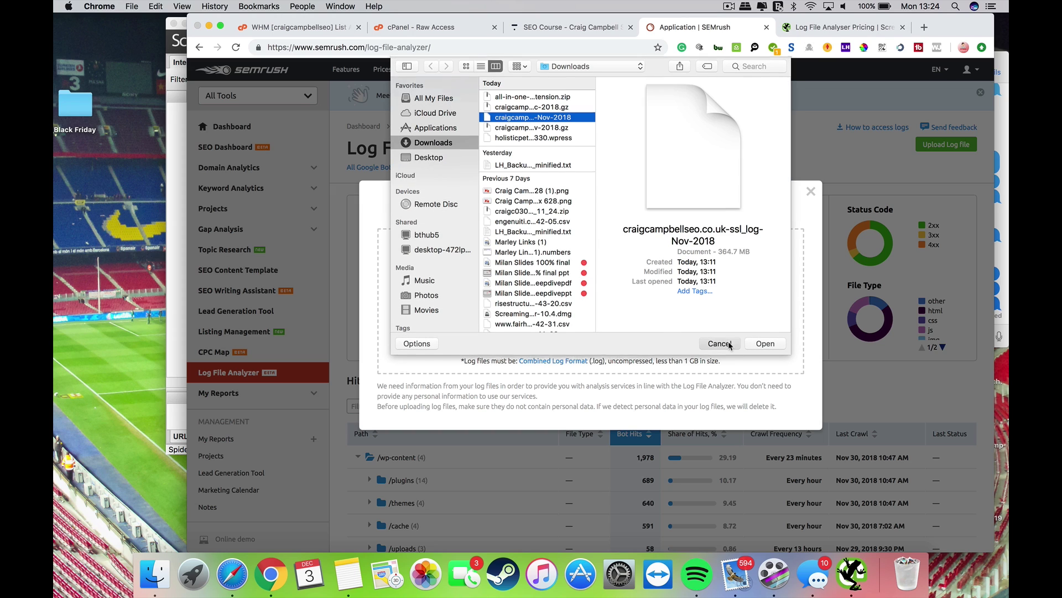
left_click(812, 193)
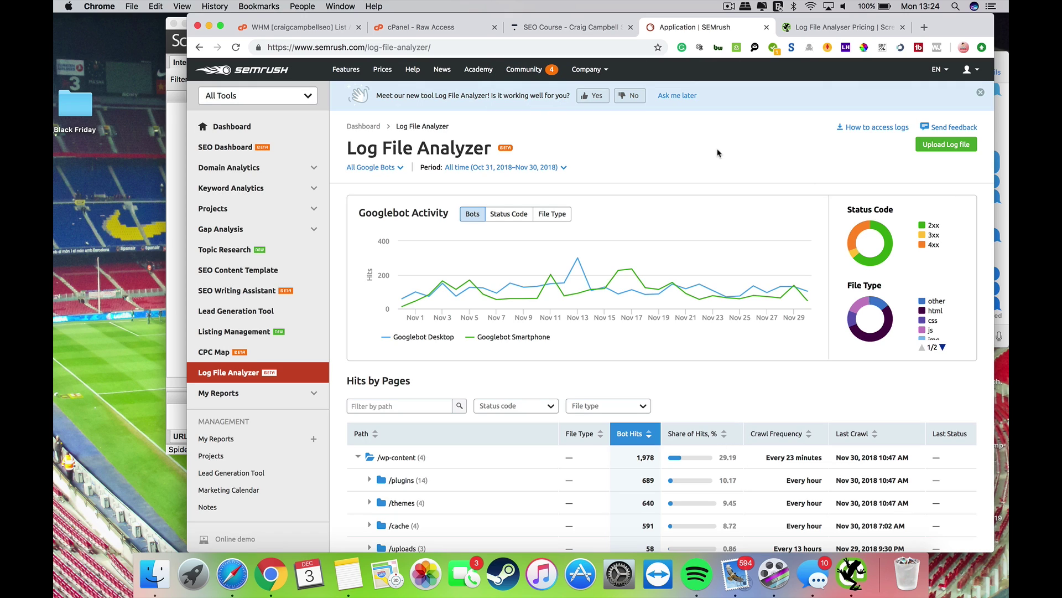
Select everything on the SEMrush page, then clear the selection.
key("cmd+a")
scroll(718, 153, "down", 20)
scroll(718, 153, "up", 20)
left_click(664, 144)
Chart Googlebot activity by status code, then by file type (css, html, php, js, img).
left_click(505, 215)
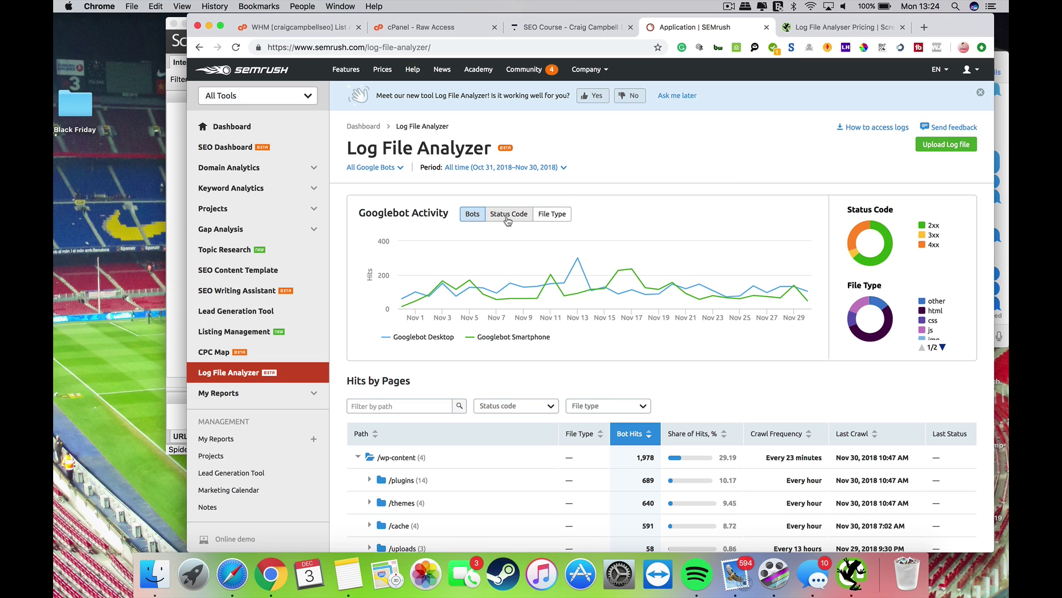
left_click(551, 215)
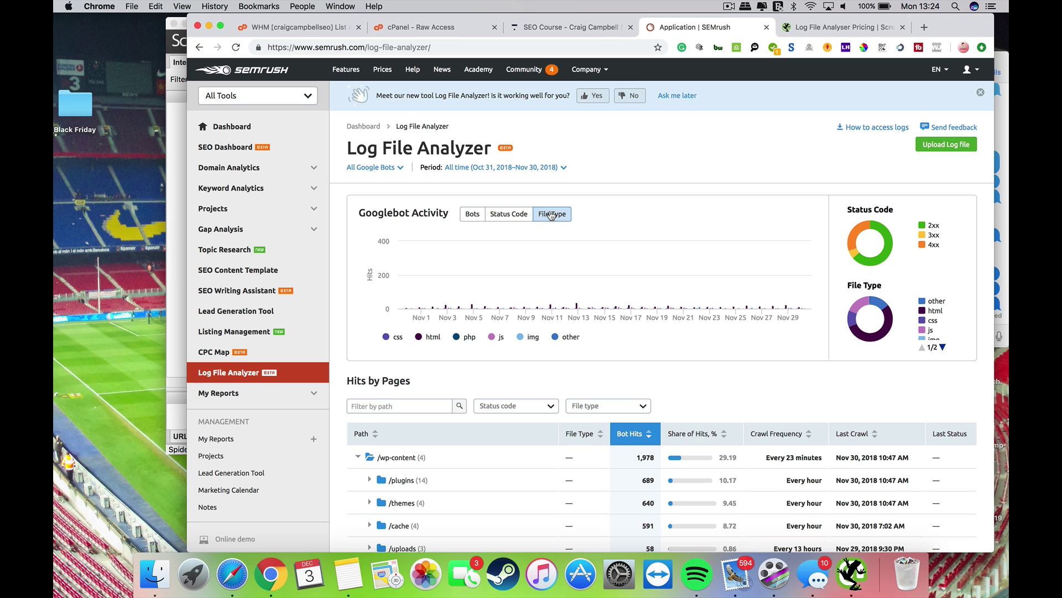
scroll(688, 220, "down", 1)
scroll(688, 219, "down", 5)
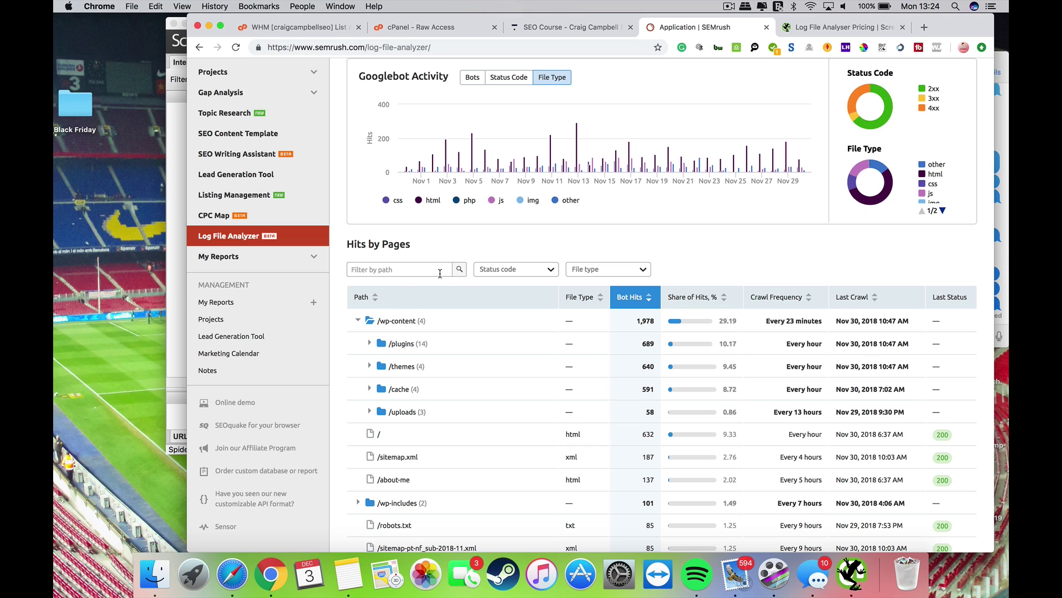
left_click(514, 269)
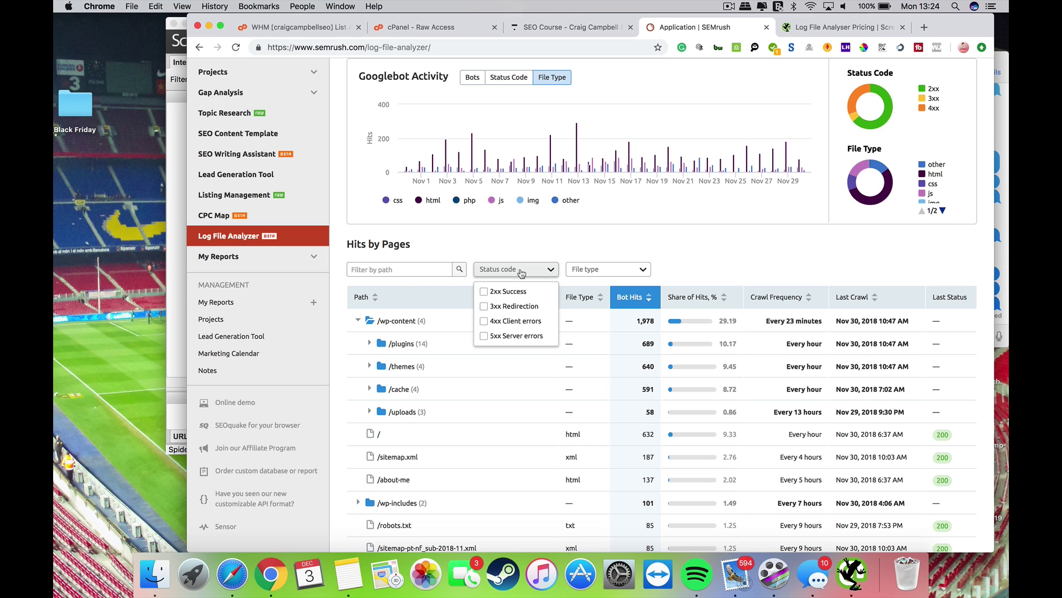
left_click(485, 292)
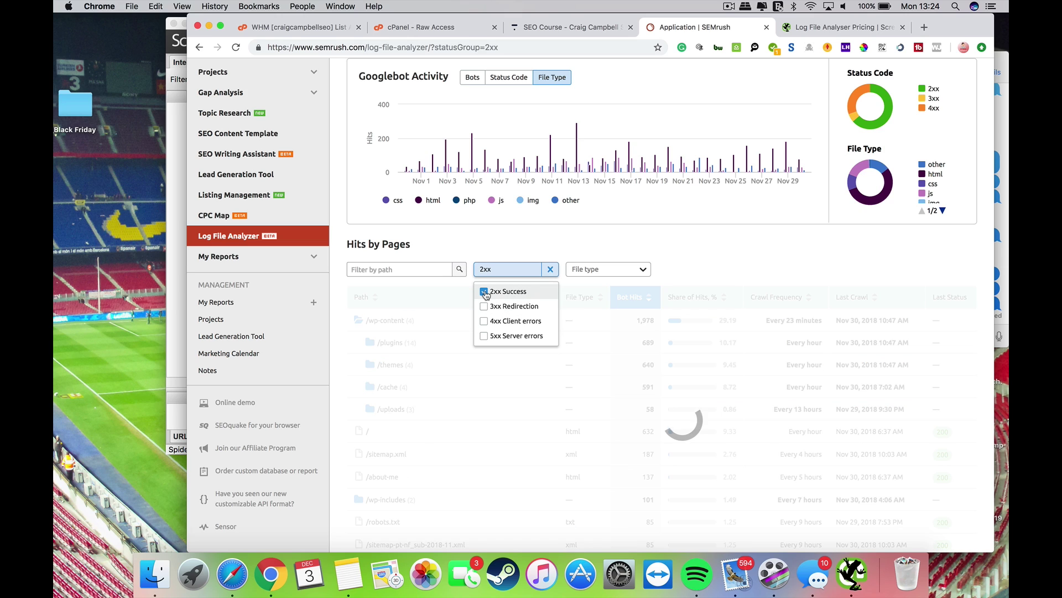
left_click(625, 273)
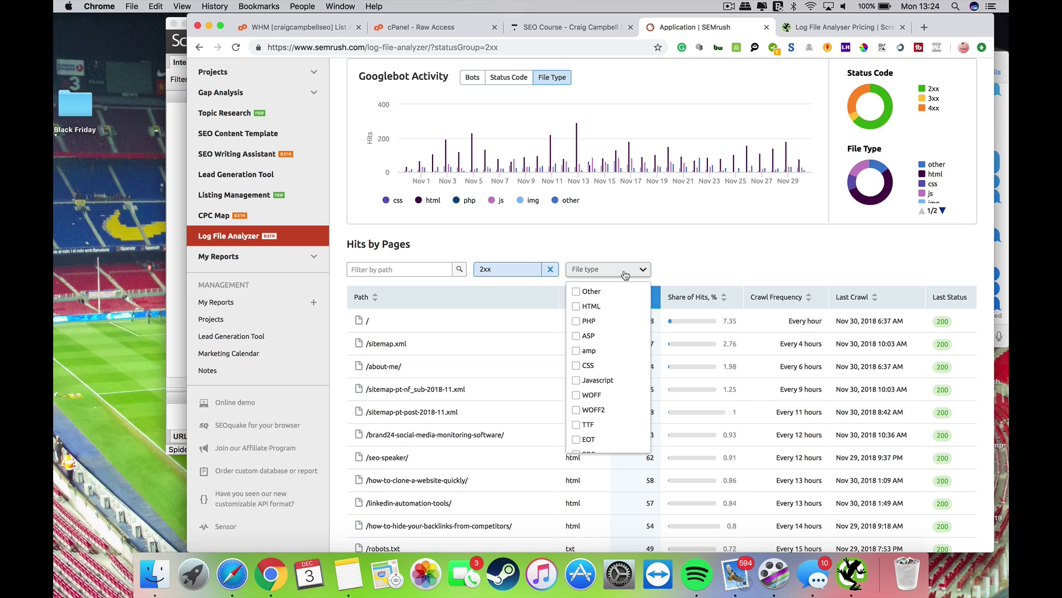
left_click(551, 270)
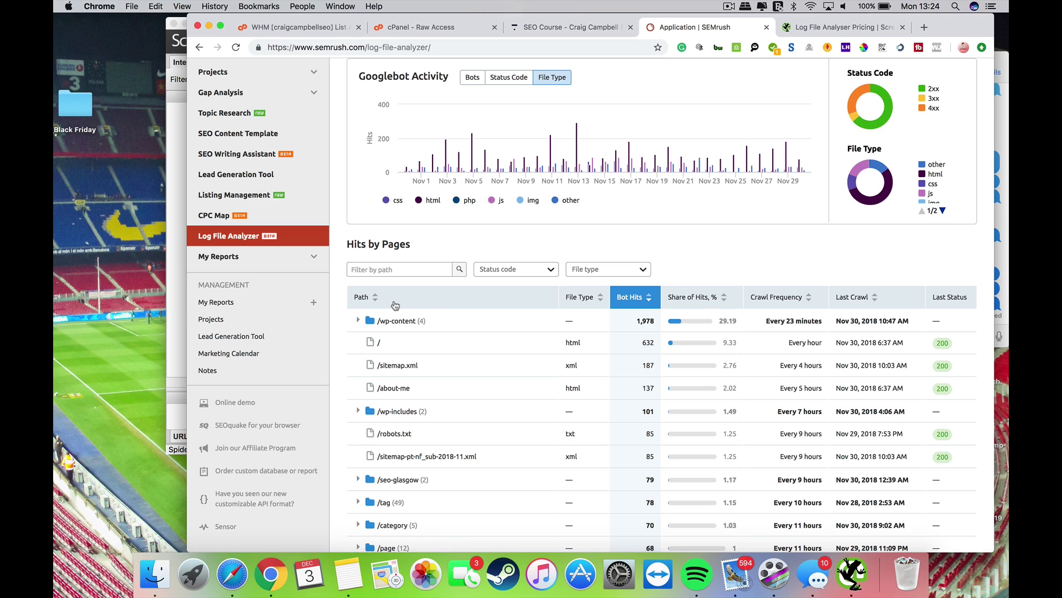
left_click(358, 320)
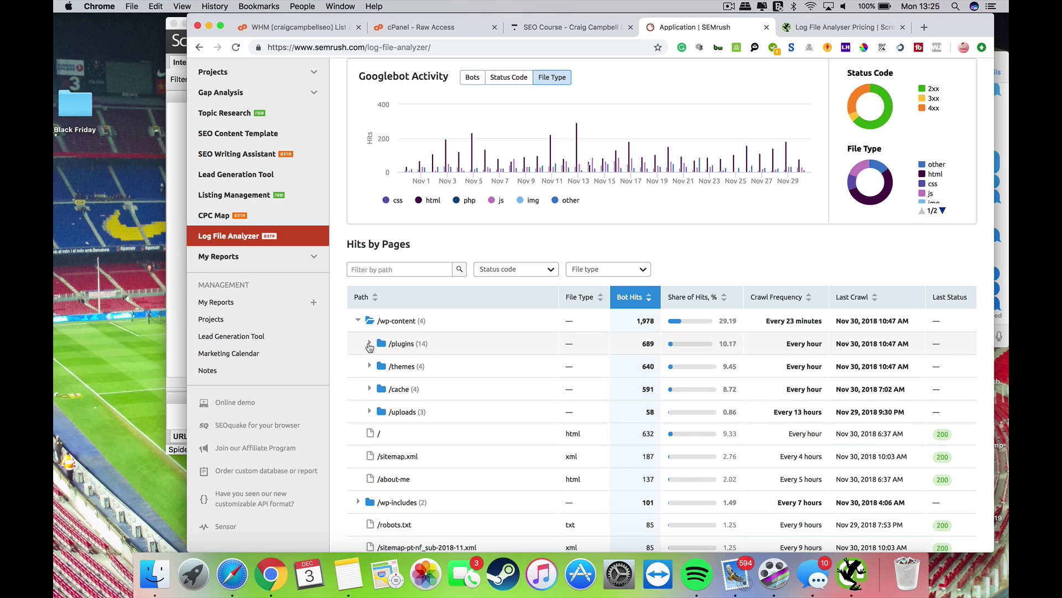
left_click(369, 344)
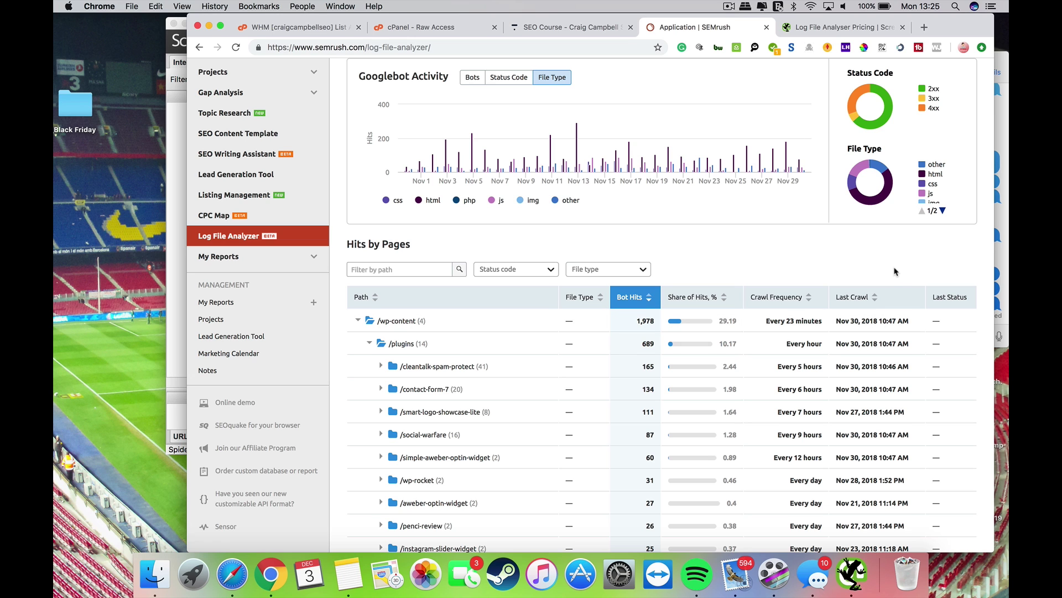
scroll(894, 271, "down", 10)
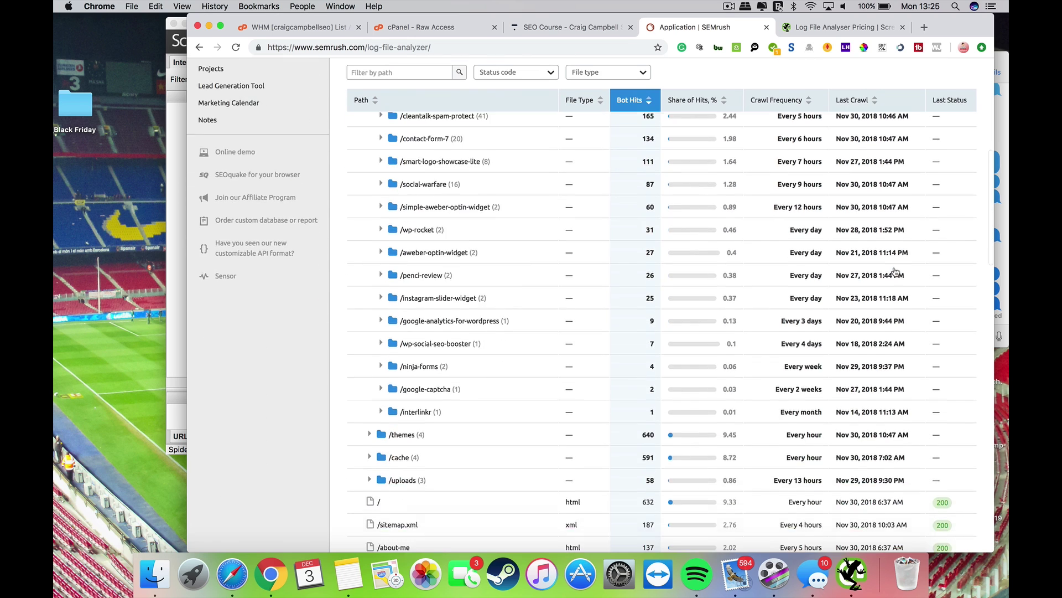
scroll(895, 272, "down", 3)
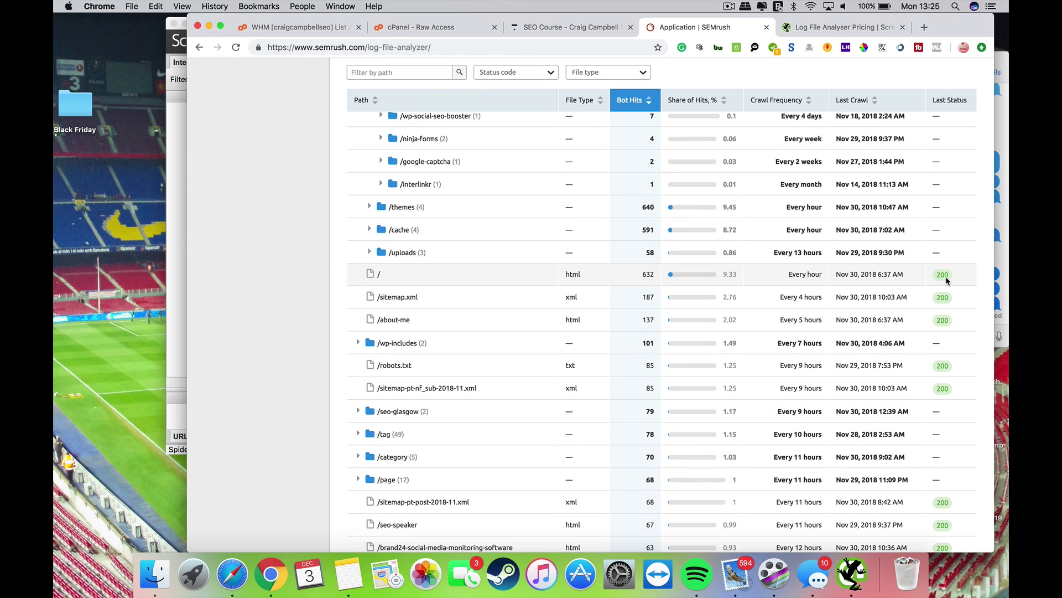
scroll(945, 278, "down", 7)
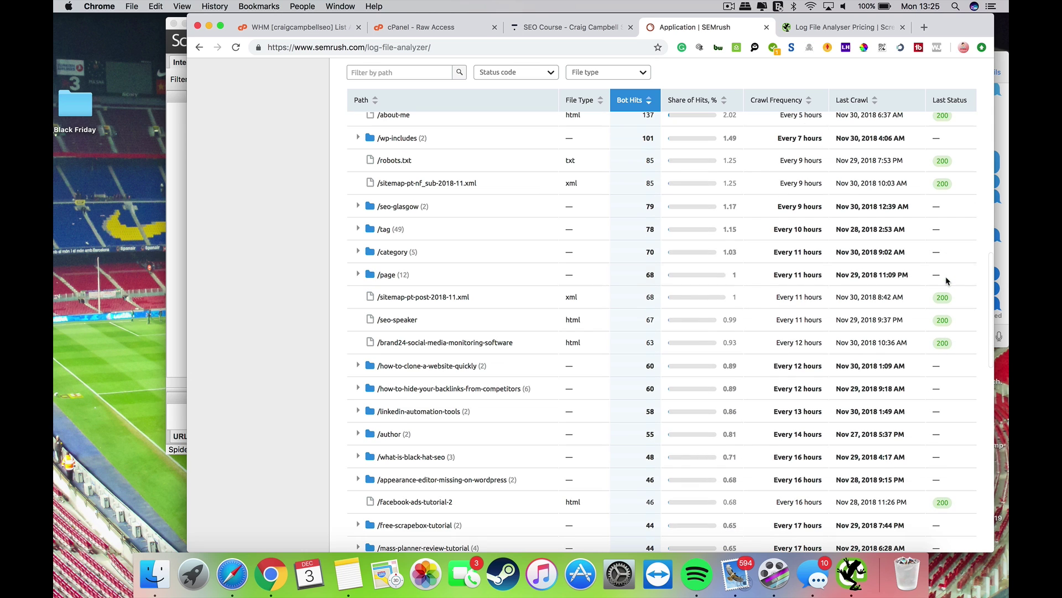
scroll(946, 278, "down", 8)
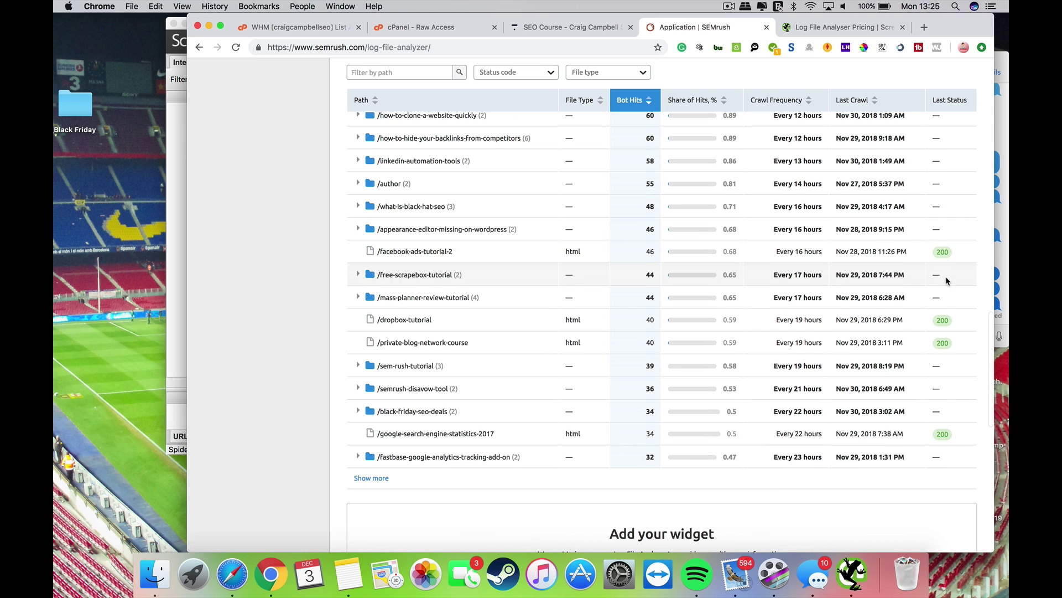
scroll(945, 270, "down", 5)
scroll(945, 270, "up", 5)
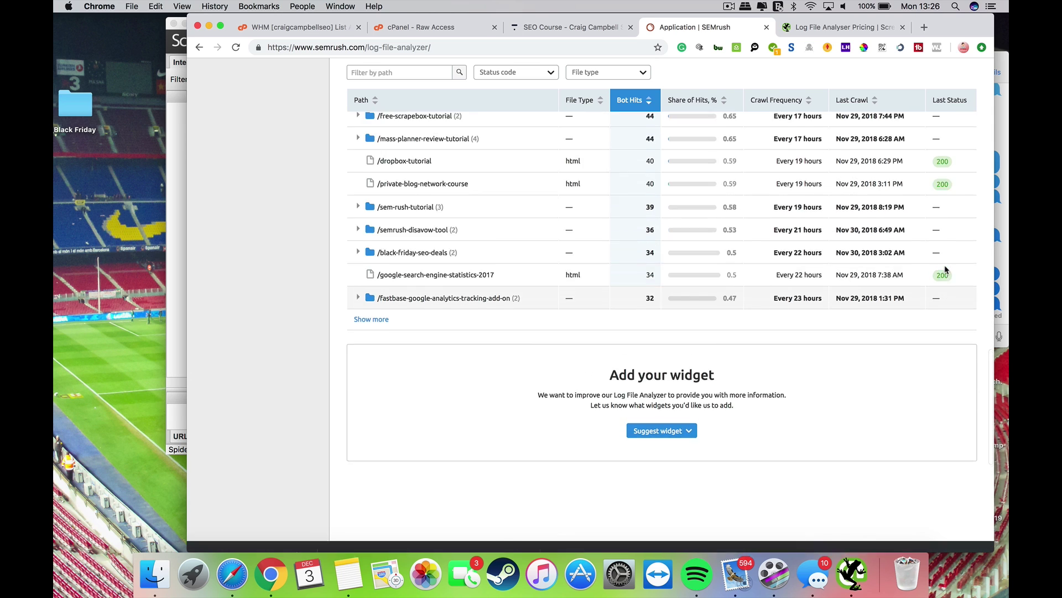
scroll(945, 269, "up", 15)
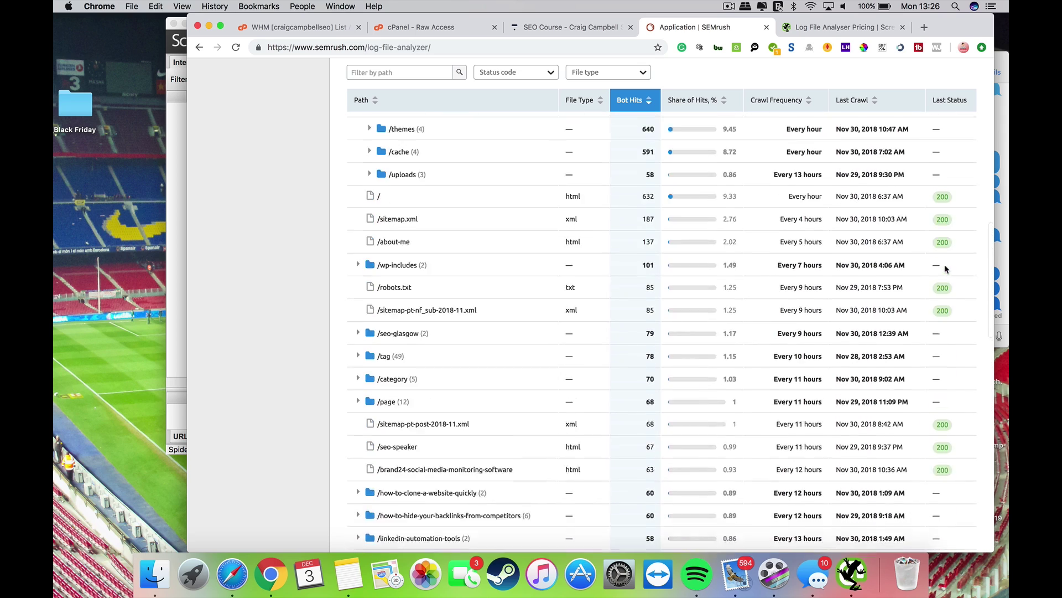
scroll(946, 270, "up", 15)
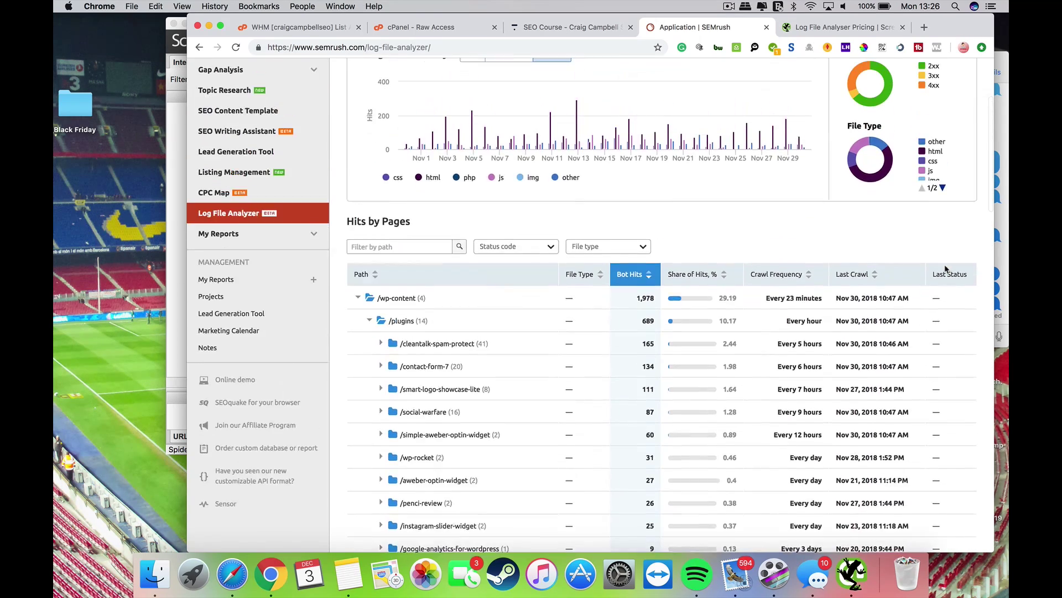
scroll(945, 269, "up", 1)
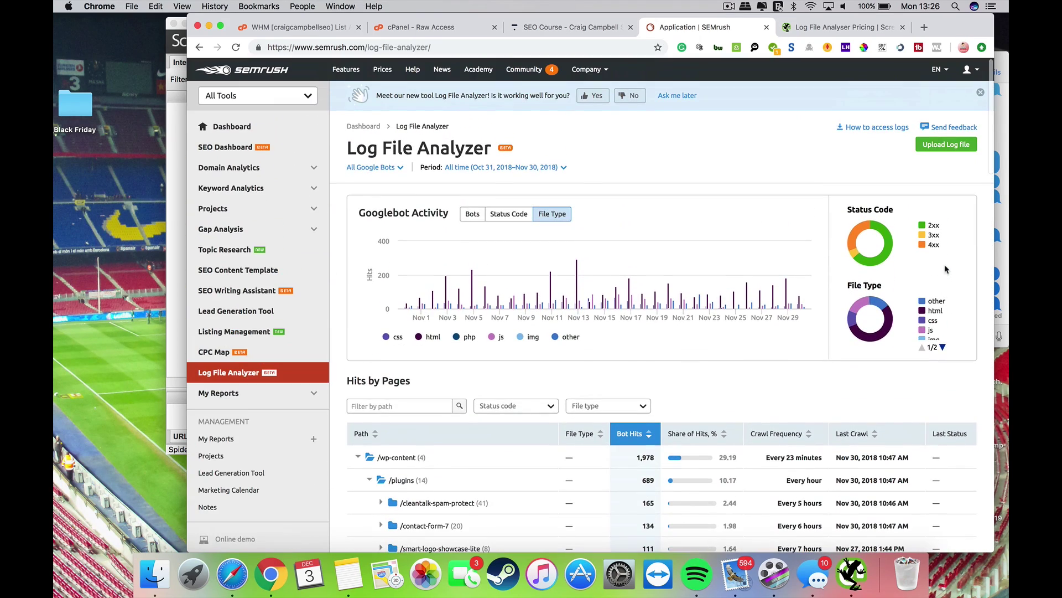
Filter the report to Googlebot Smartphone and chart its daily hits per bot.
left_click(399, 172)
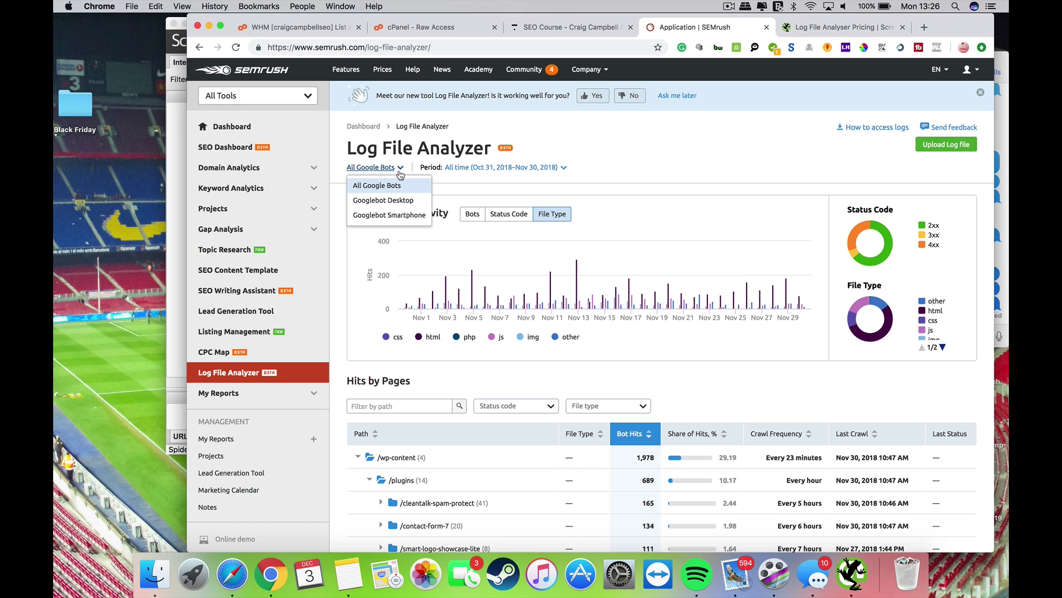
left_click(401, 202)
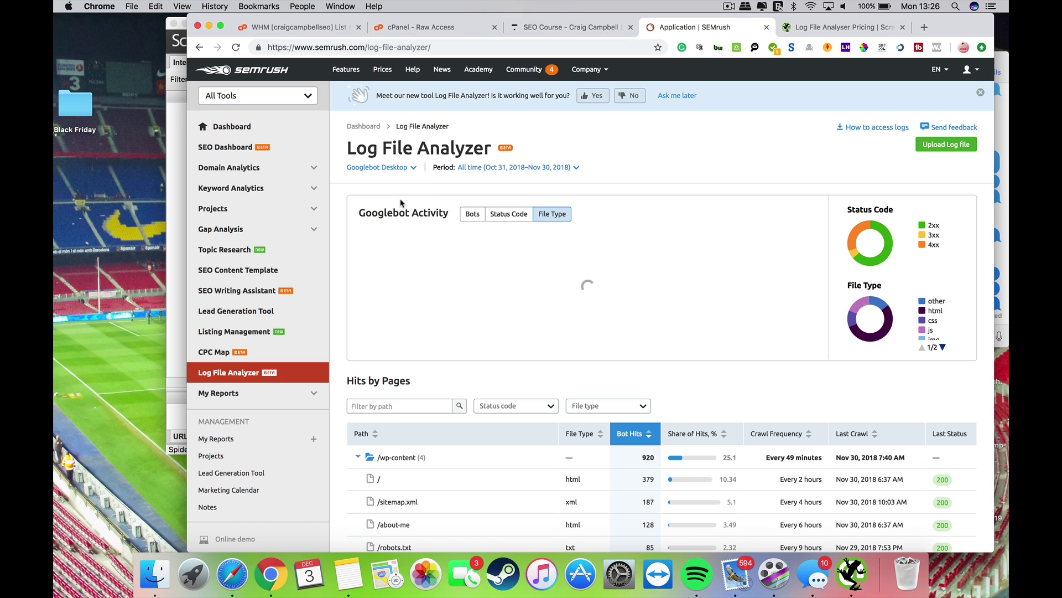
left_click(412, 216)
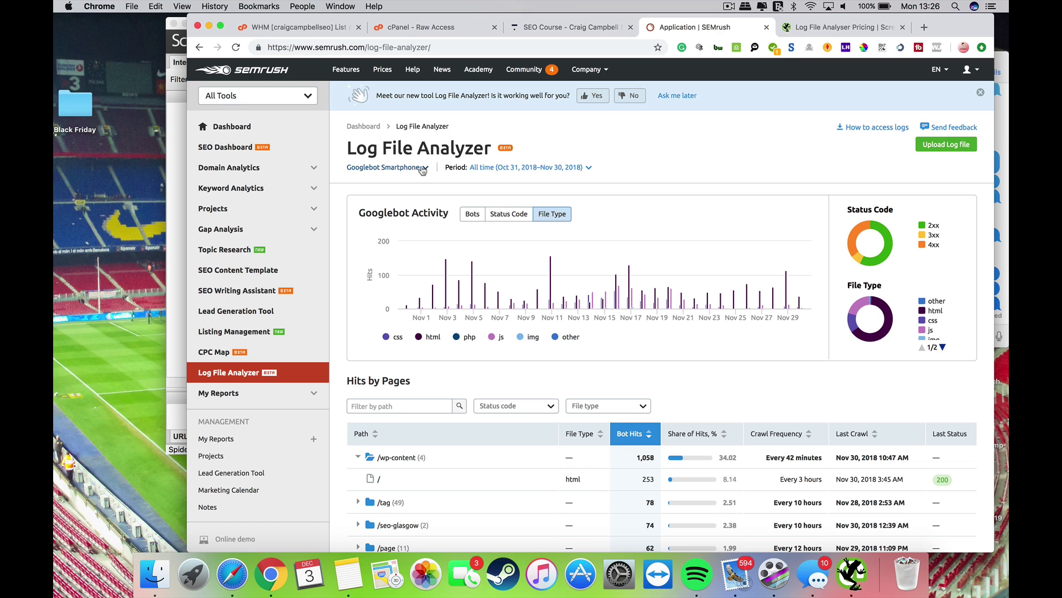
left_click(477, 216)
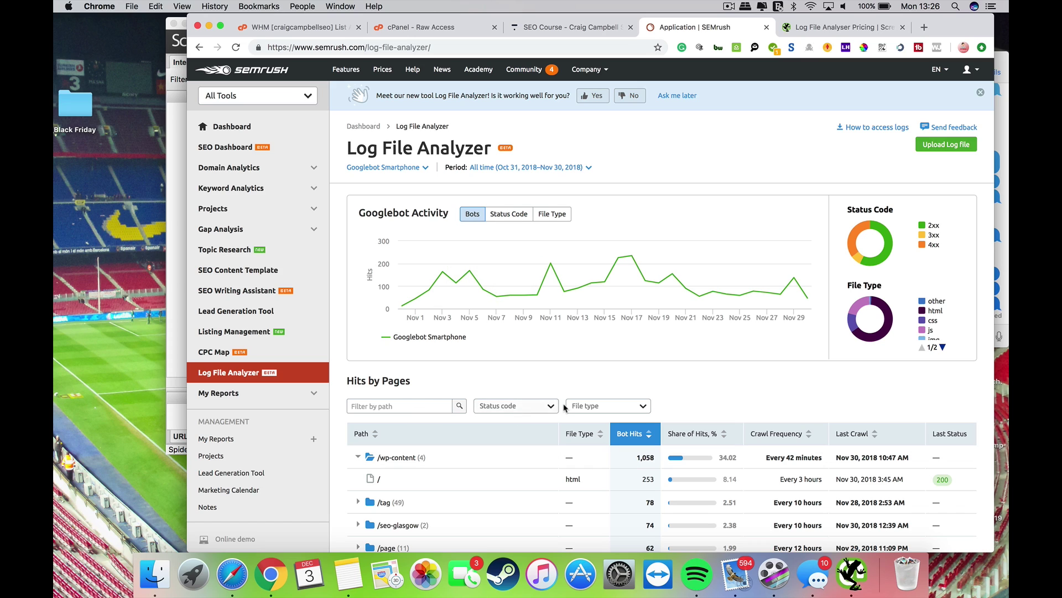
left_click(602, 401)
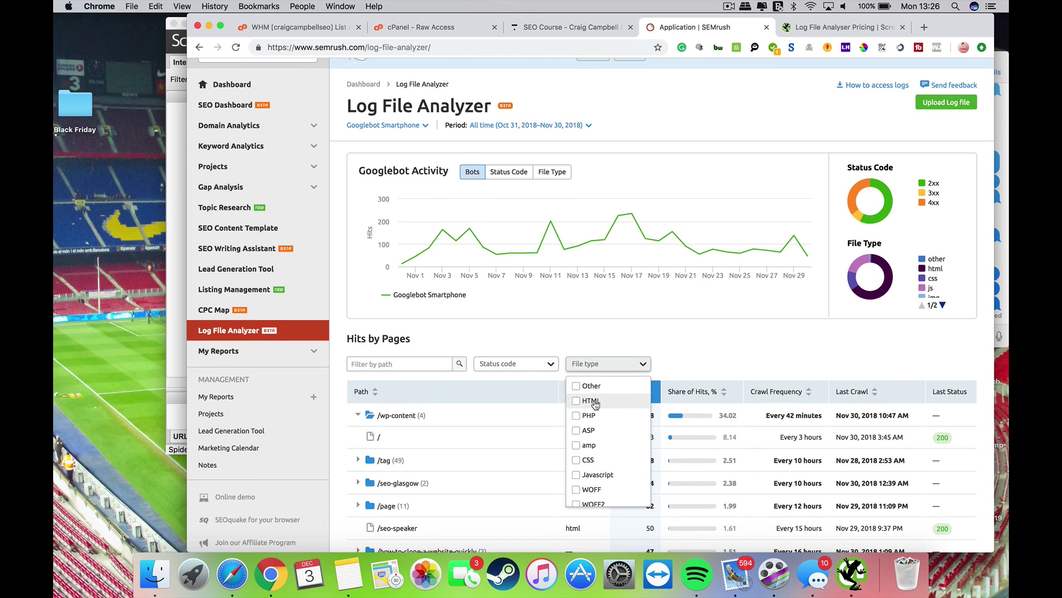
left_click(593, 402)
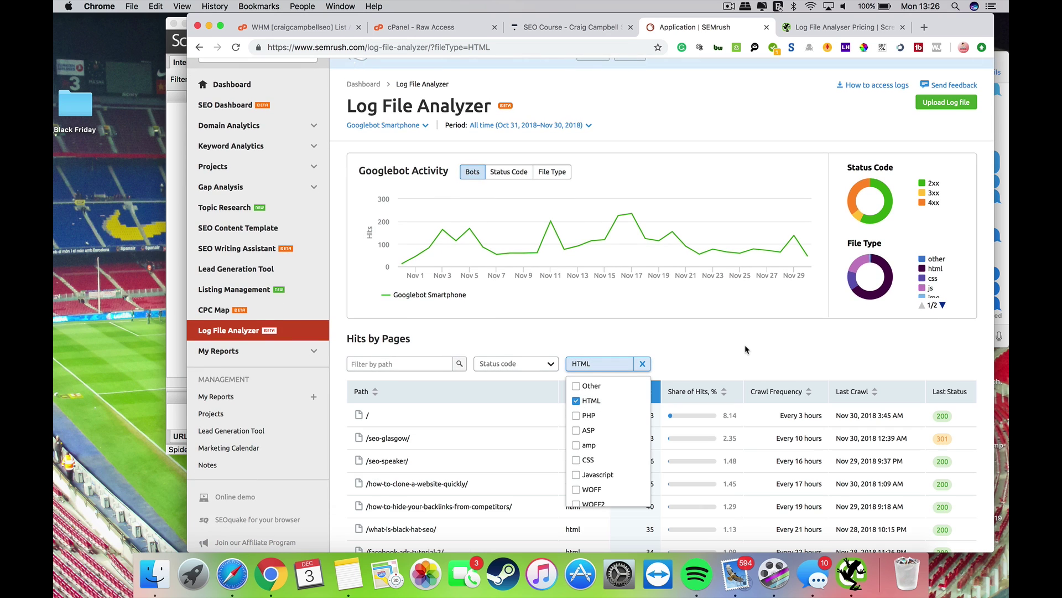
left_click(746, 349)
scroll(745, 349, "down", 5)
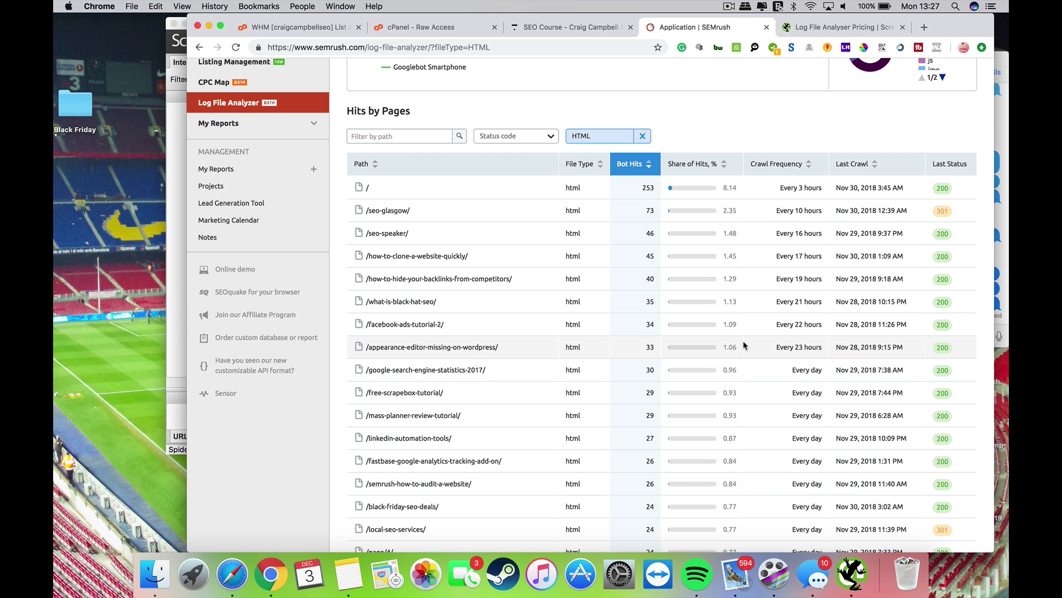
scroll(512, 585, "down", 4)
scroll(513, 585, "down", 5)
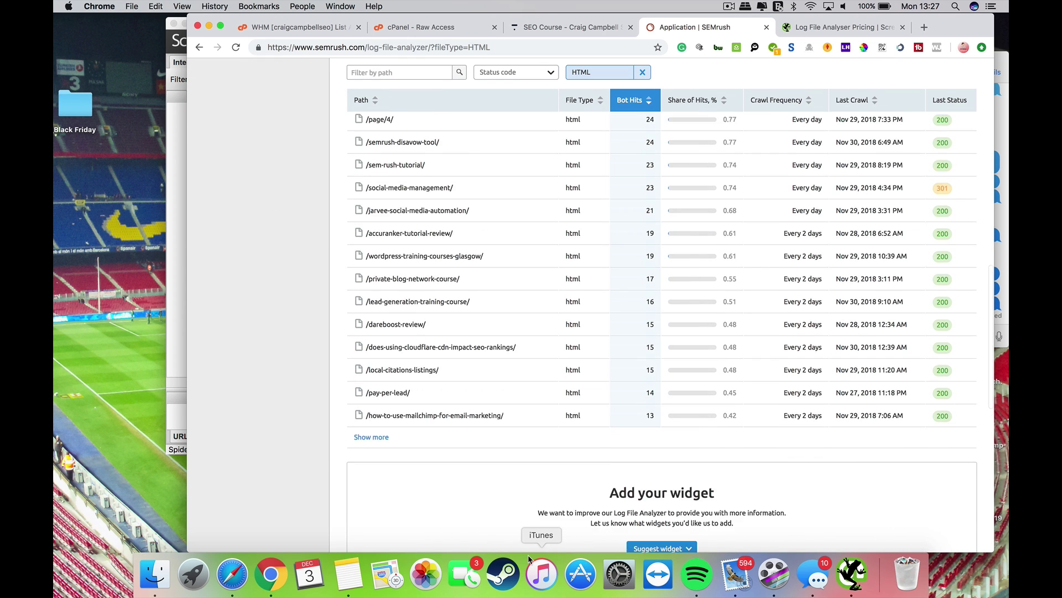
scroll(528, 554, "up", 2)
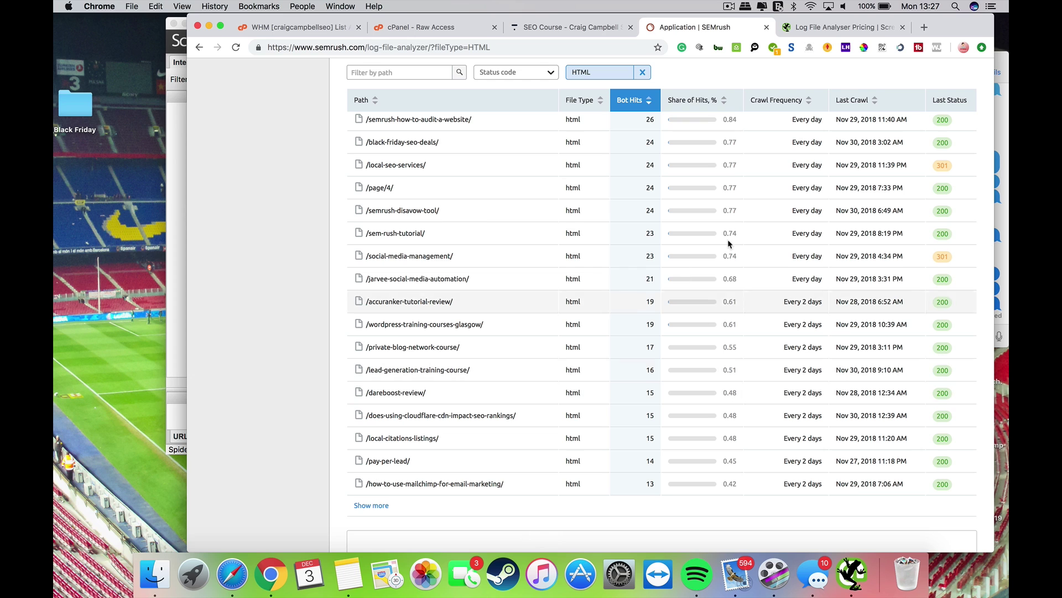
scroll(930, 179, "up", 7)
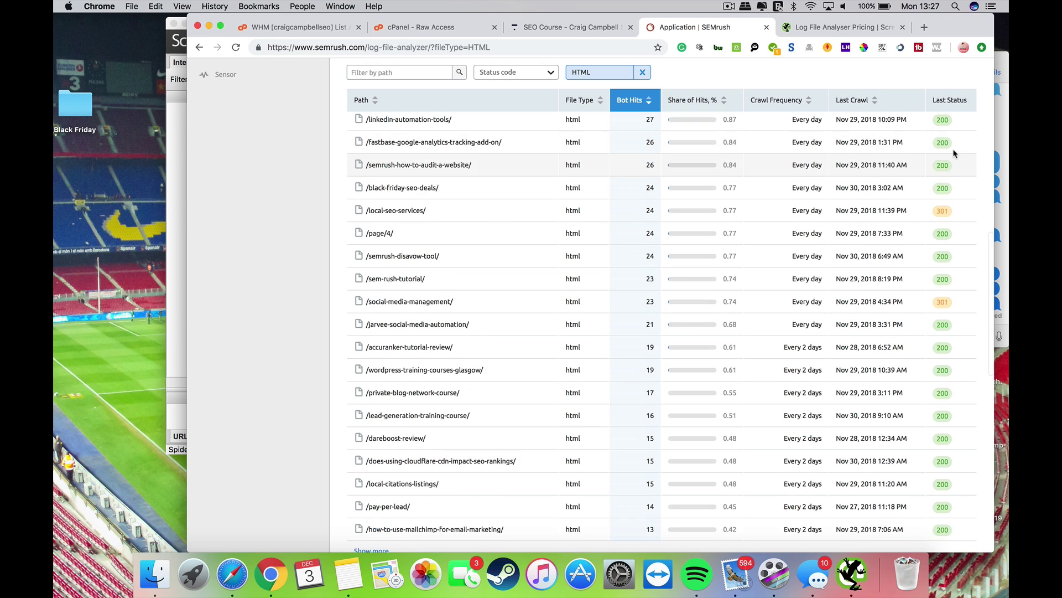
scroll(575, 92, "up", 3)
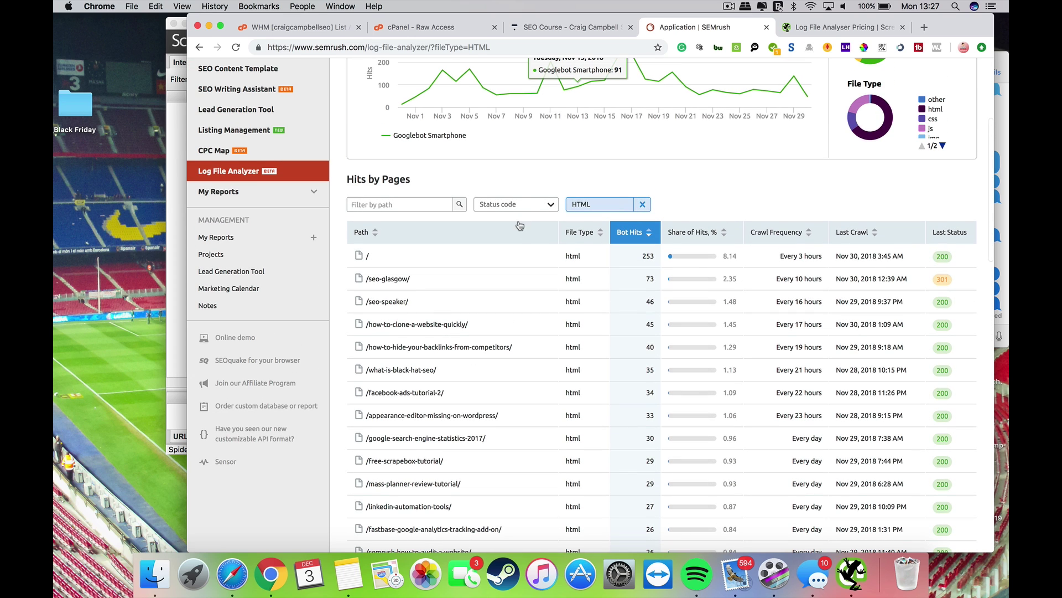
left_click(516, 203)
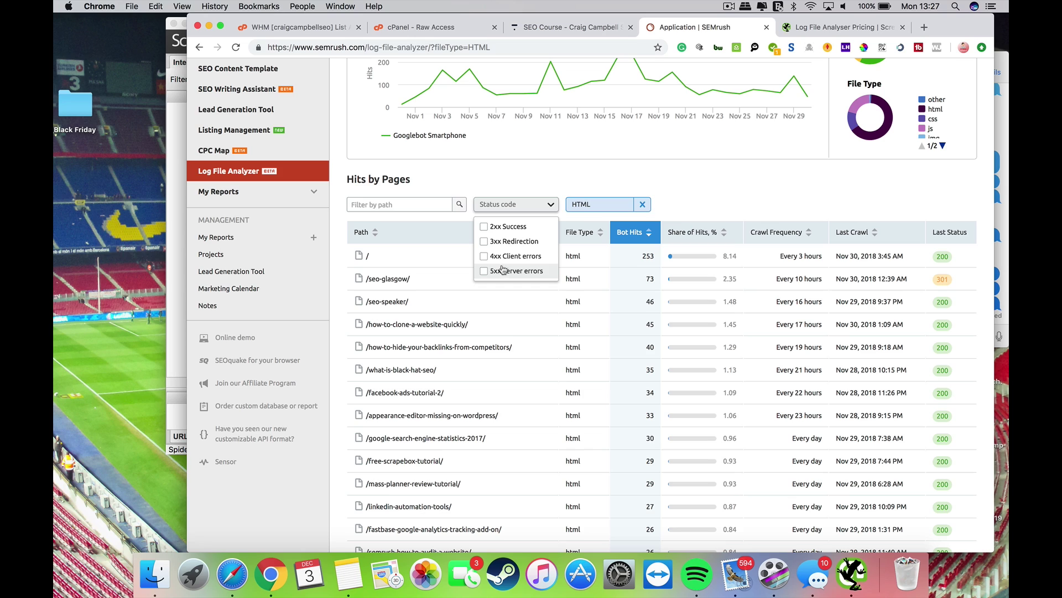
left_click(449, 207)
left_click(425, 205)
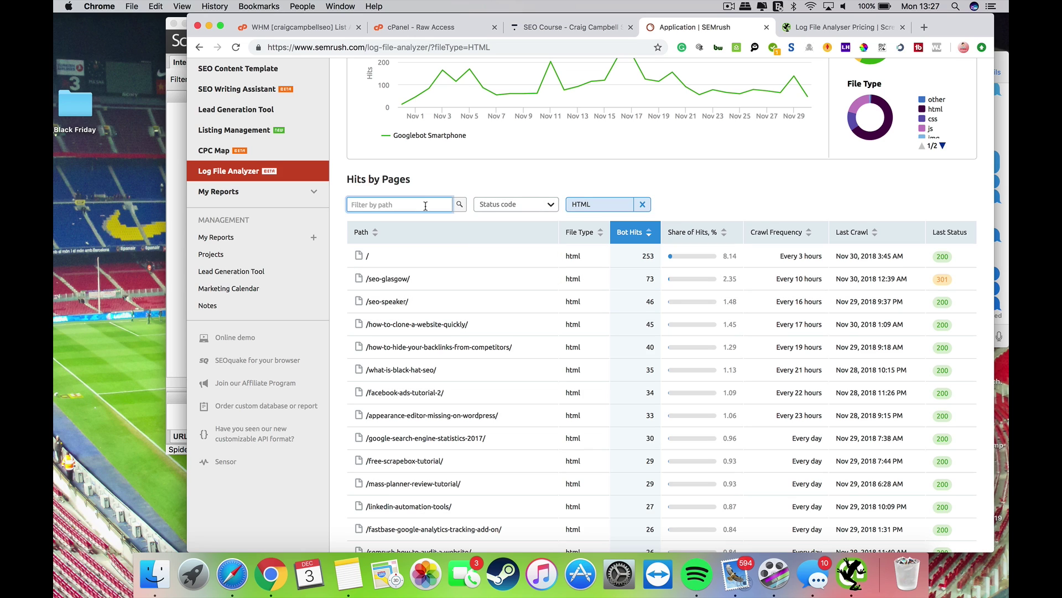
left_click(643, 204)
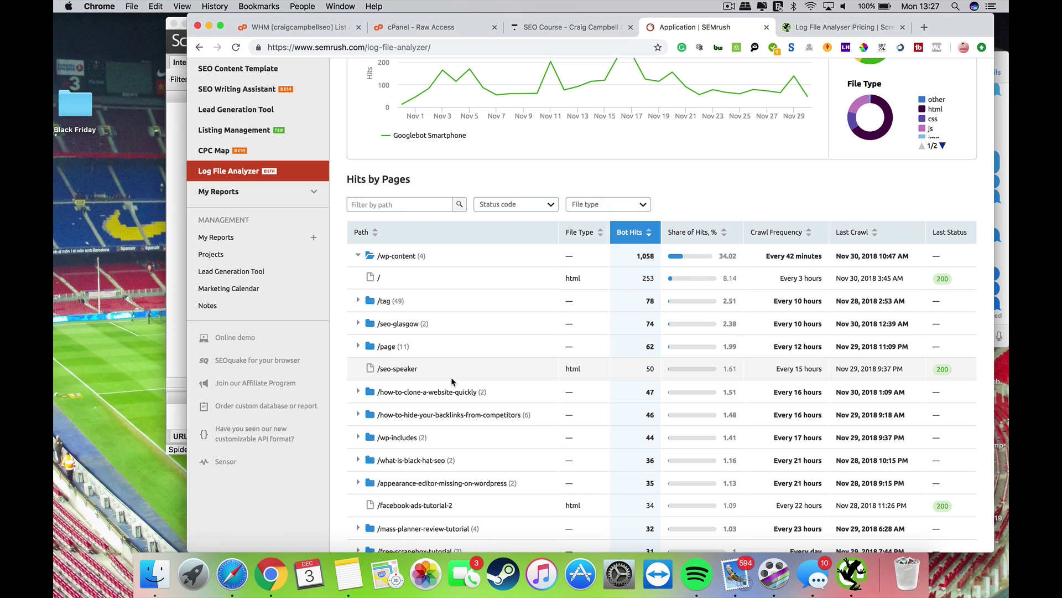
Expand /how-to-clone-a-website-quickly to show its / (253 hits) and /feed crawl stats.
left_click(365, 394)
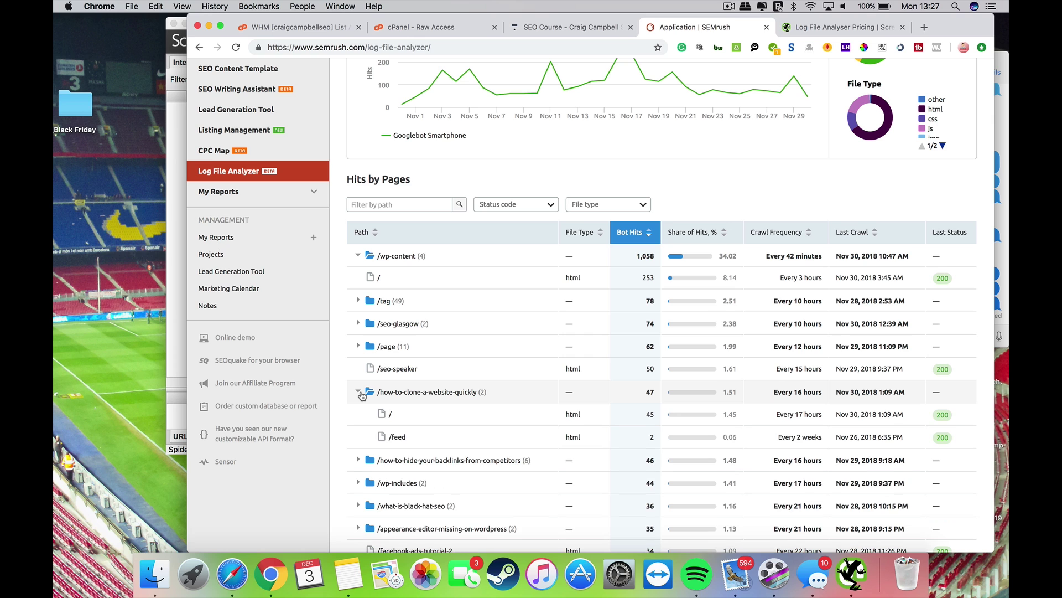
scroll(410, 437, "down", 6)
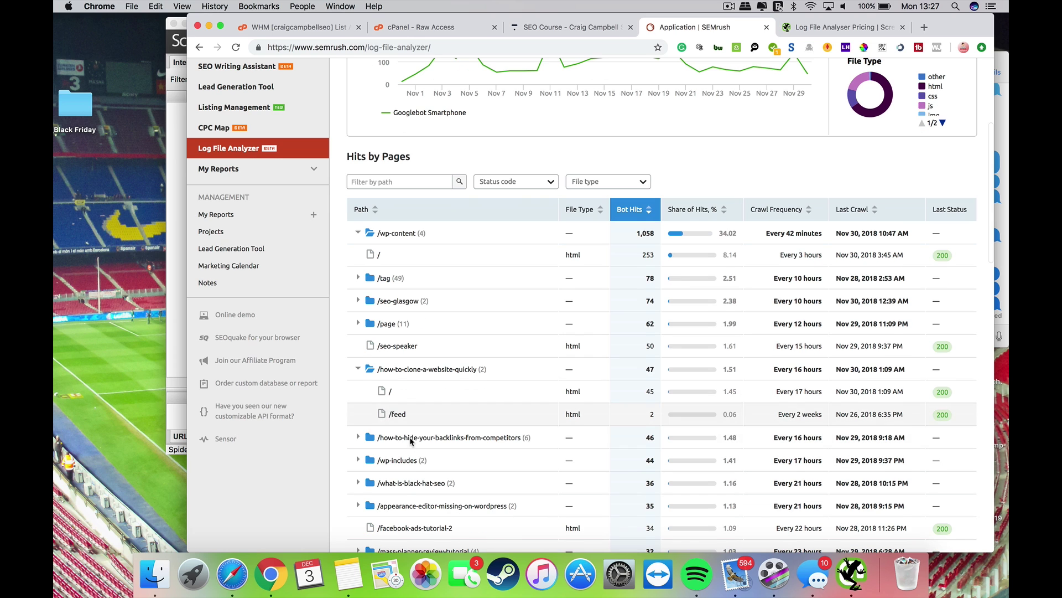
scroll(410, 438, "down", 3)
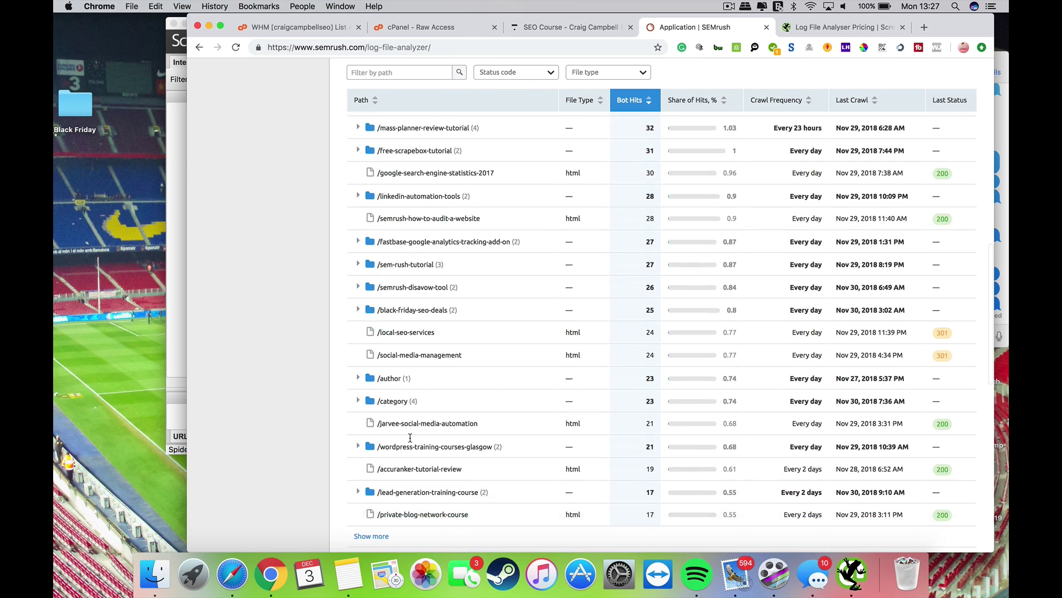
scroll(410, 438, "up", 6)
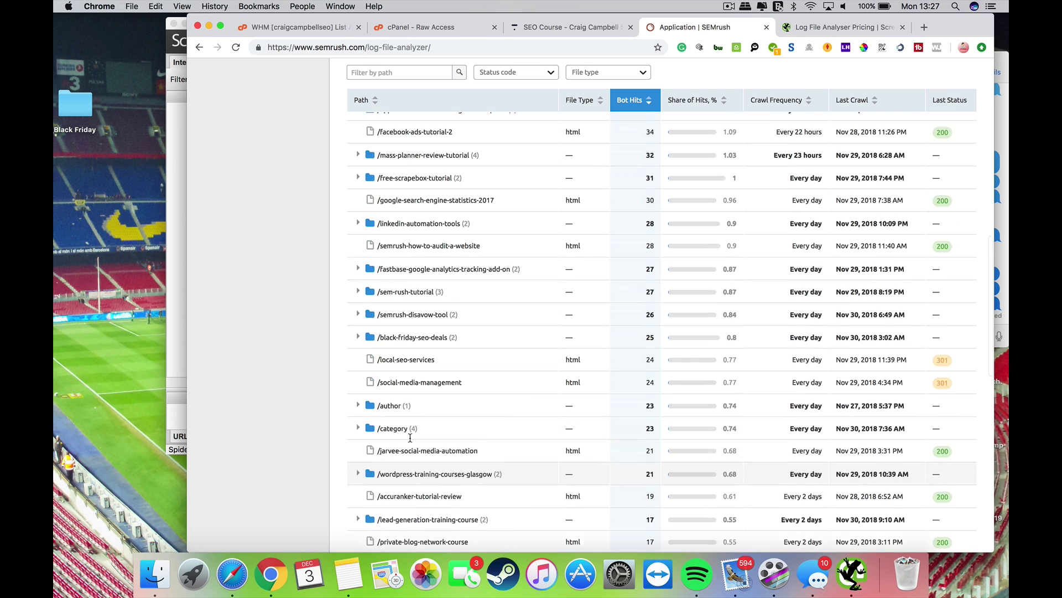
scroll(410, 438, "up", 7)
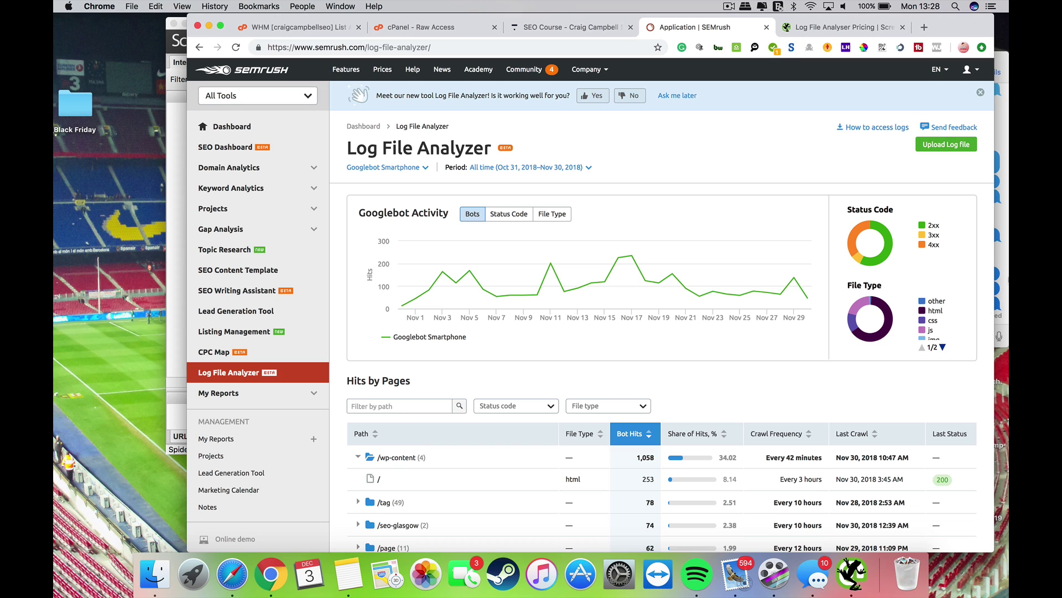
left_click(833, 31)
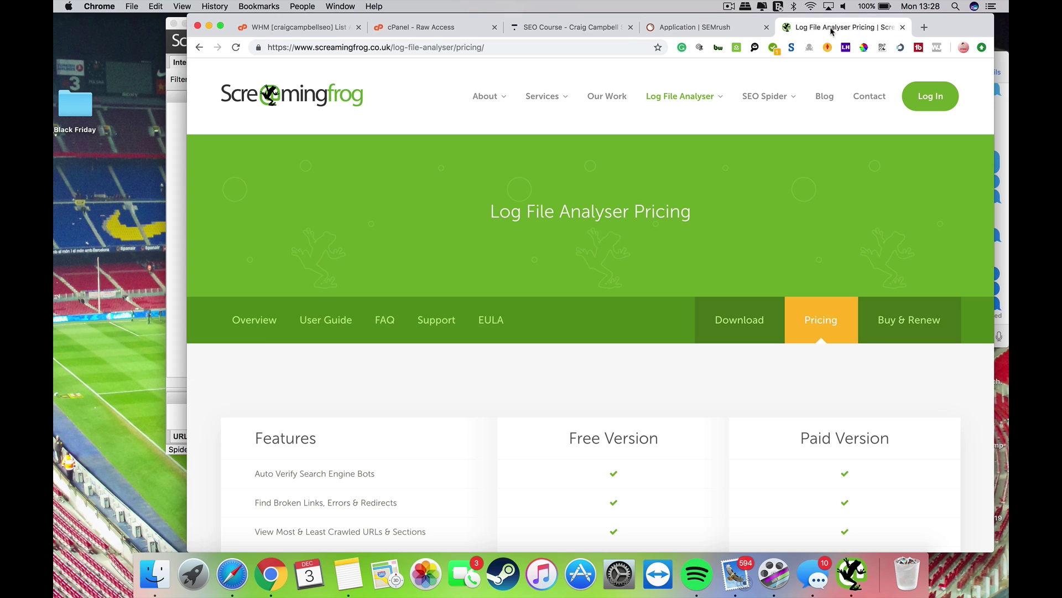
left_click(679, 28)
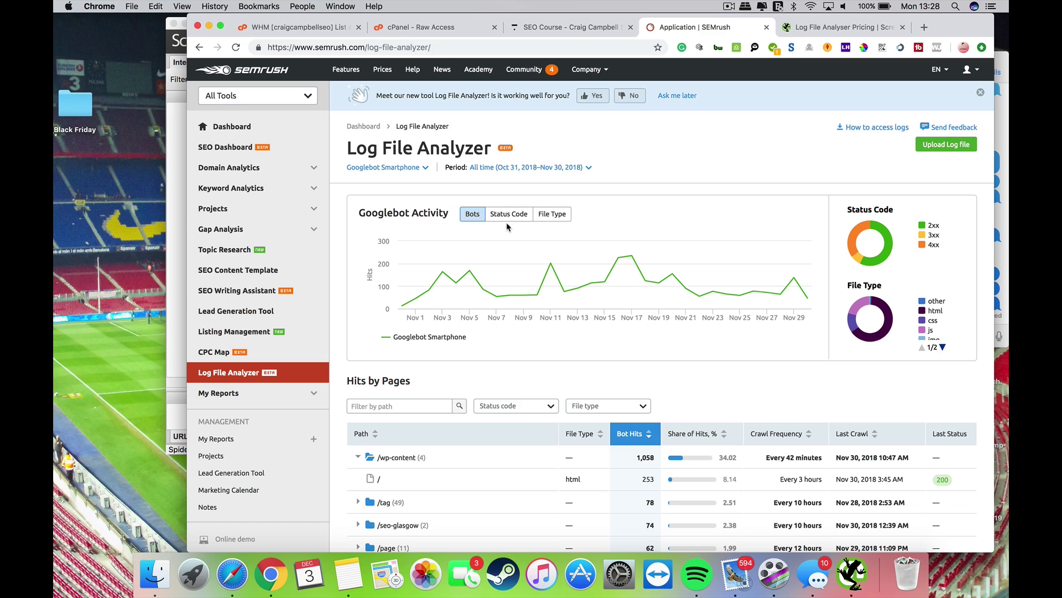